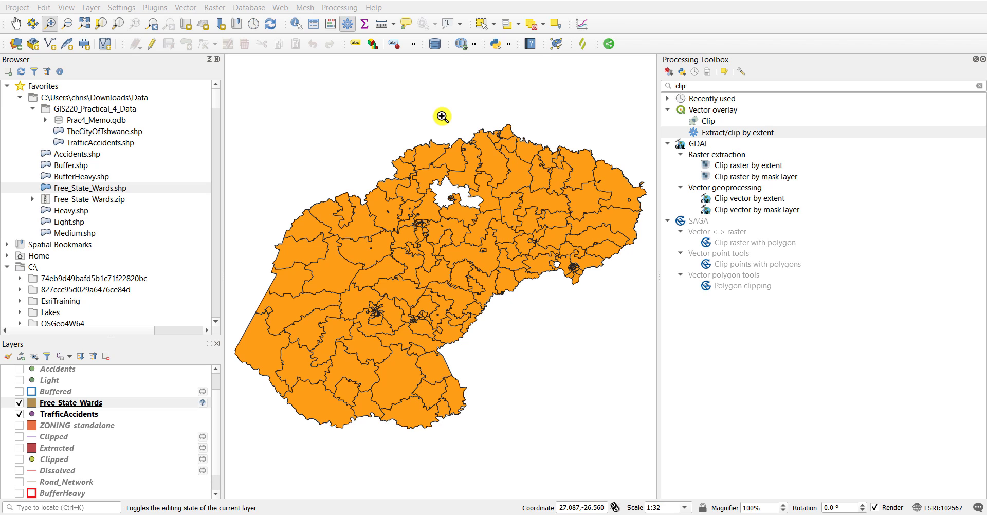
Open the DataPlotly panel and filter the Processing Toolbox by 'plot'
click(589, 24)
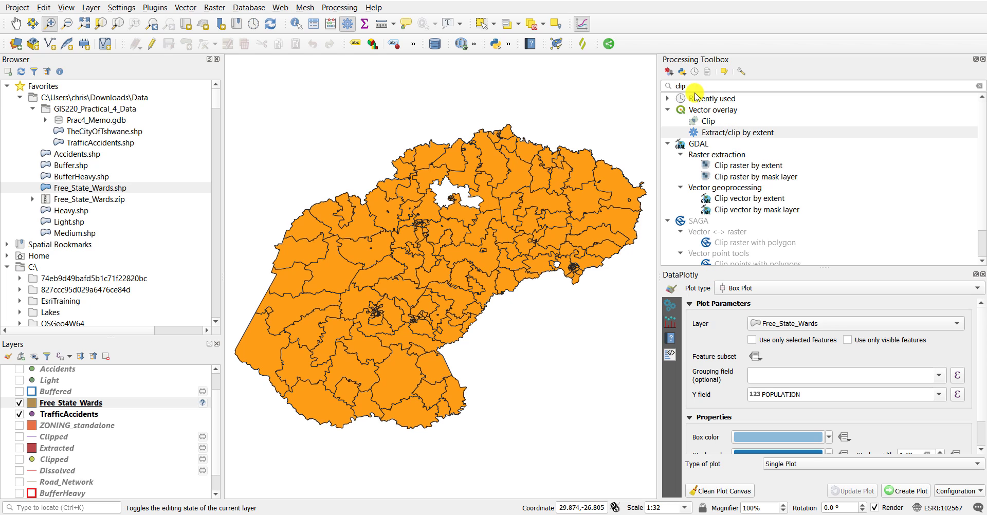
double_click(678, 85)
text(plot)
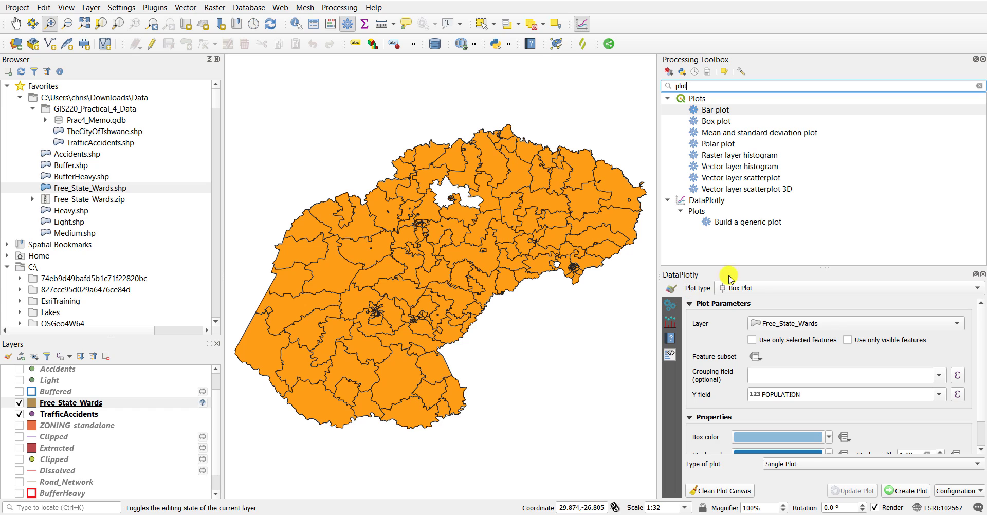
click(758, 289)
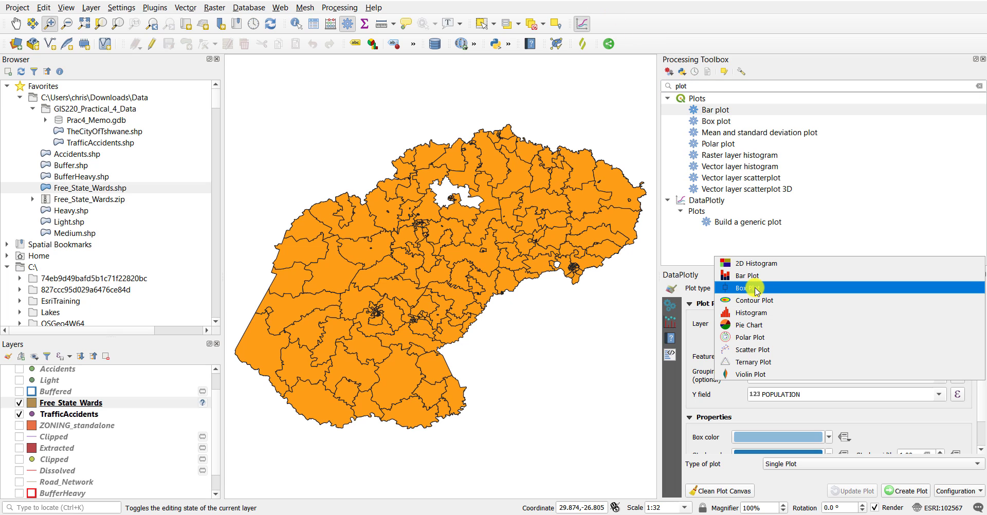
Create a DataPlotly box plot with Free_State_Wards as the layer and POPULATION as the Y field
click(757, 290)
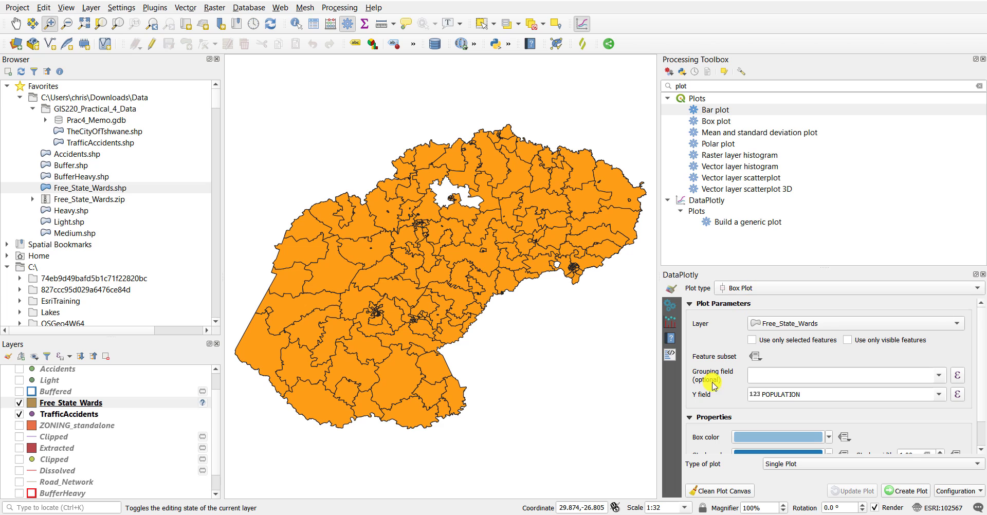
click(774, 325)
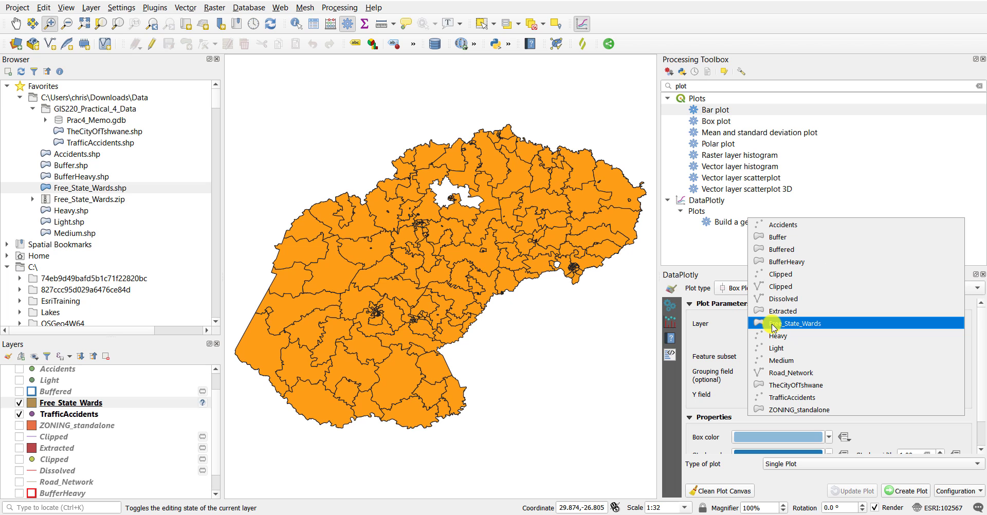
click(773, 326)
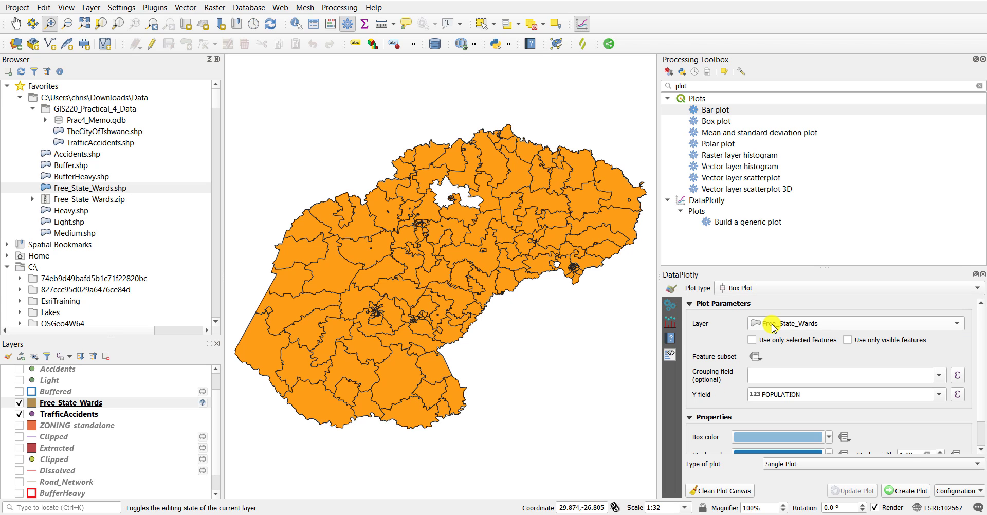
click(816, 394)
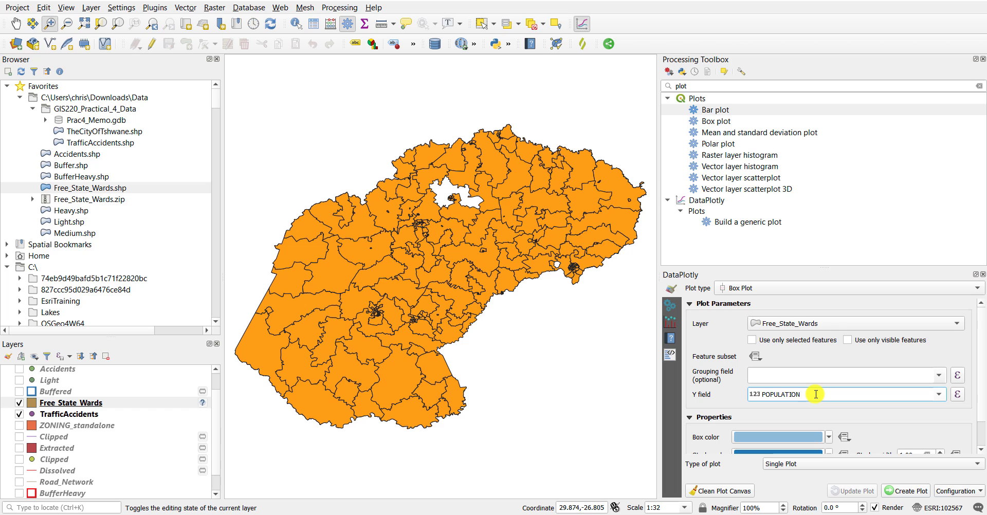
click(906, 492)
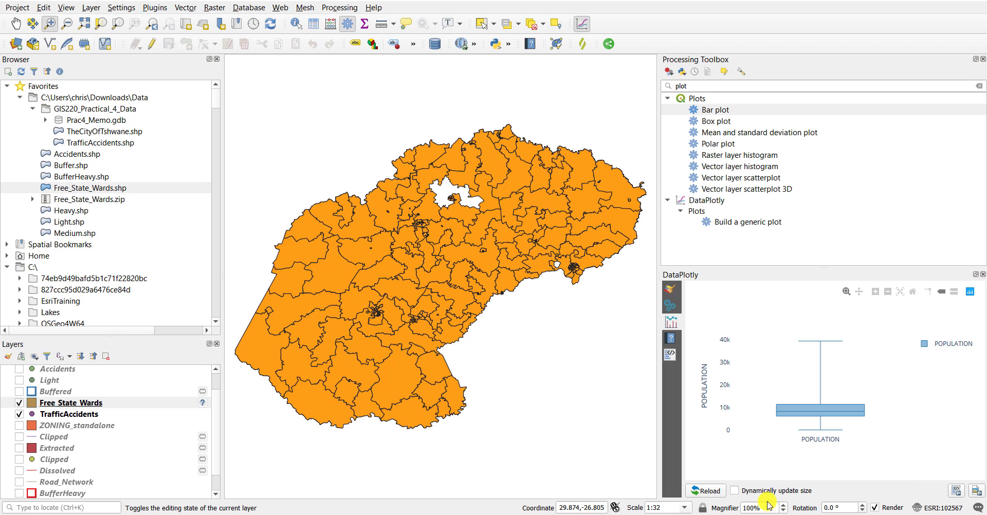
Show the box plot's summary labels (min 0, median 8212, max 39.388k) and zoom into the box
mouse_move(774, 394)
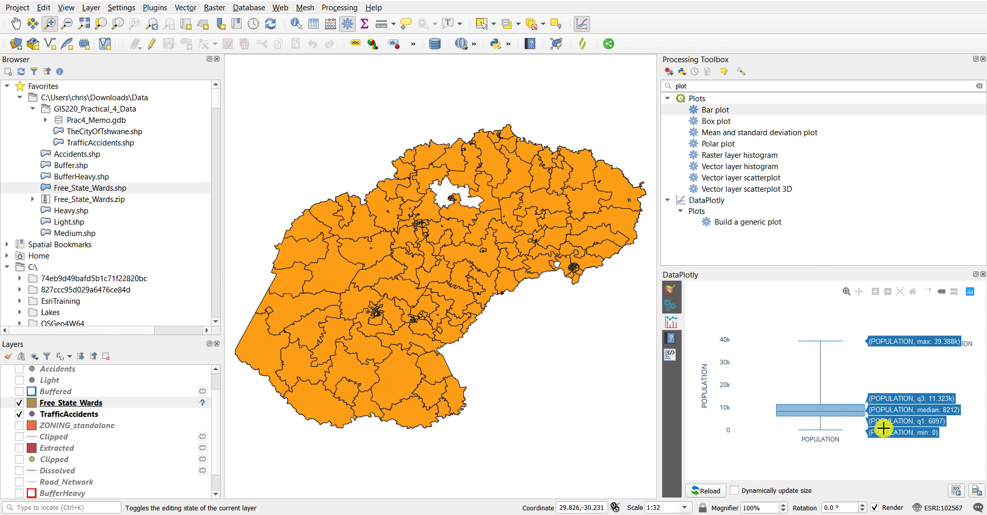
drag(883, 427, 840, 421)
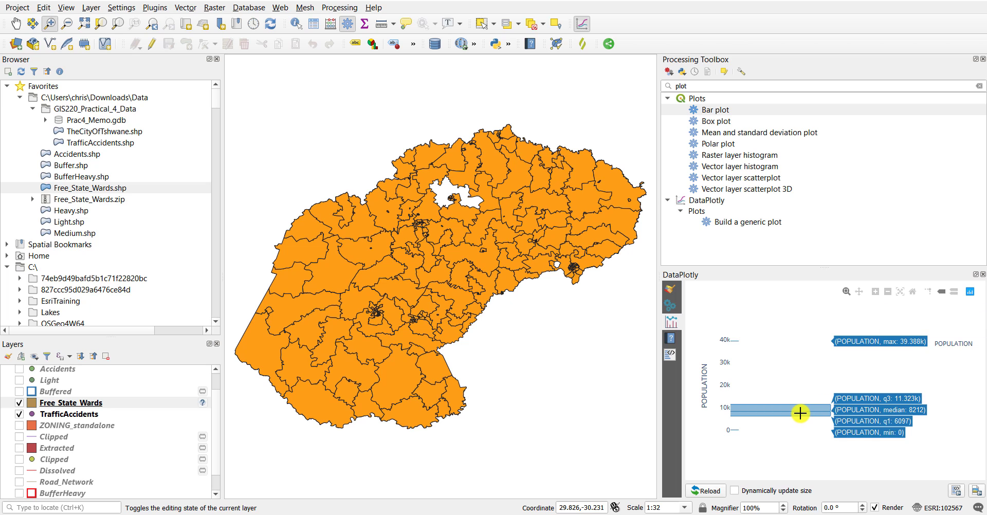
Group the POPULATION box plot by the WHITE field and zoom into the low-value boxes
click(670, 289)
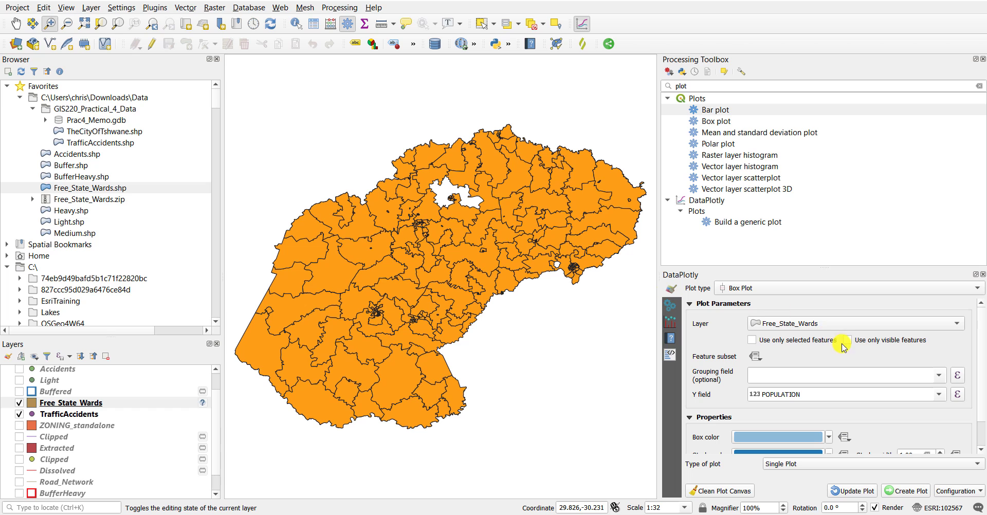
click(938, 377)
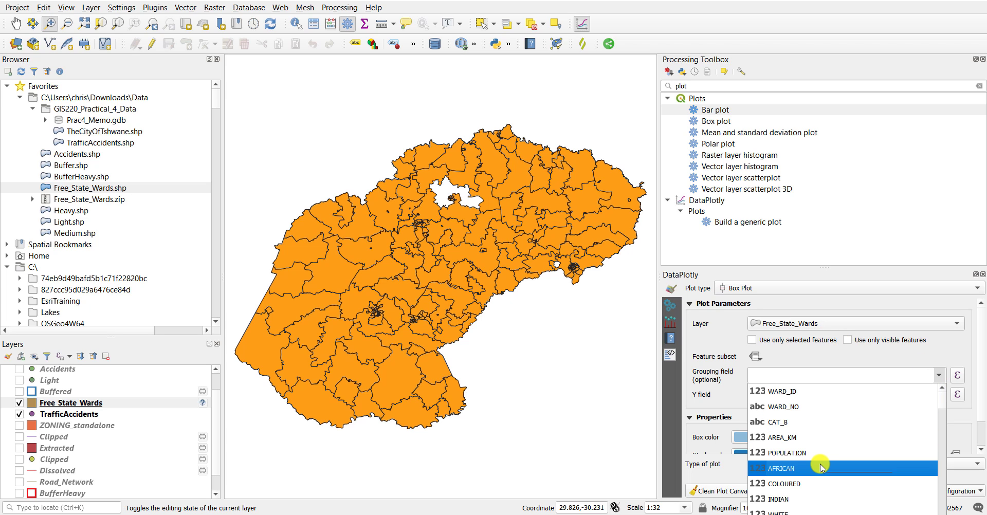
click(784, 513)
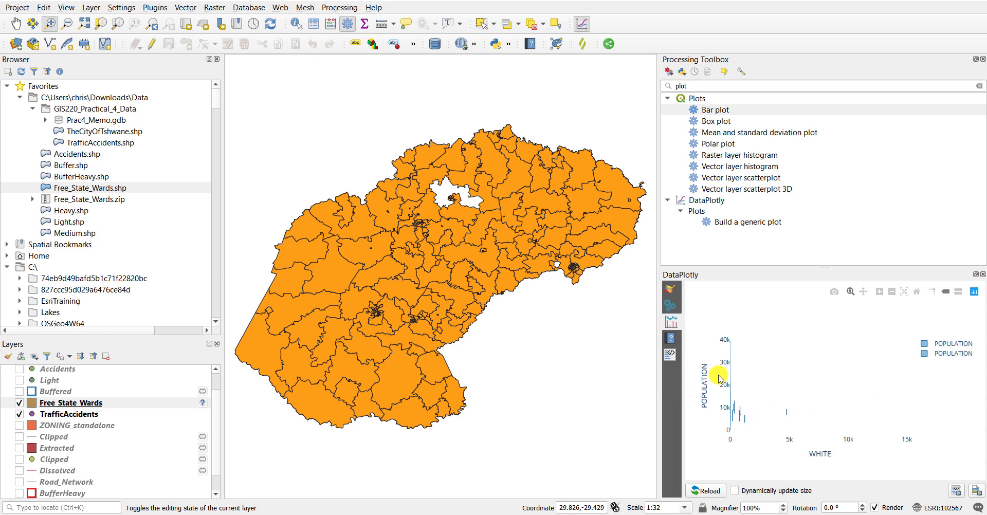
drag(798, 427, 713, 395)
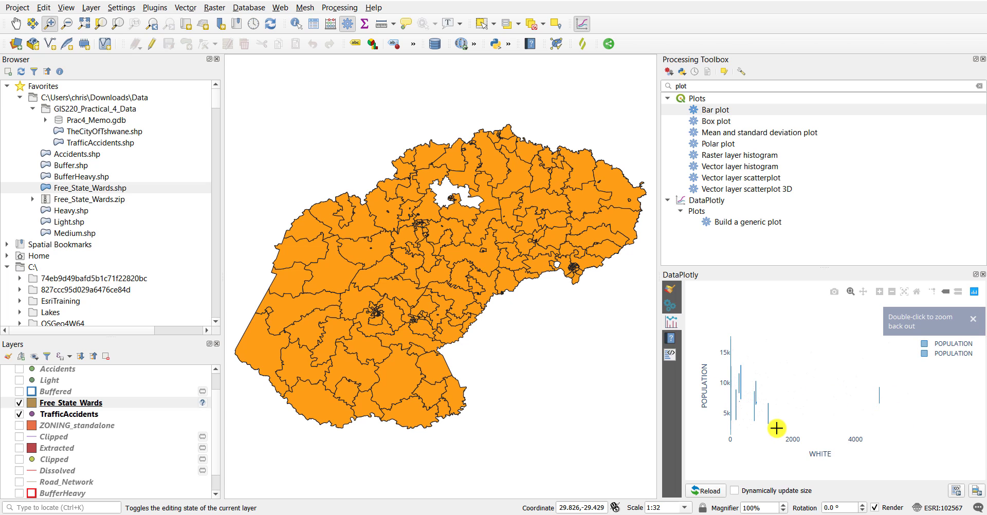
drag(776, 429, 736, 381)
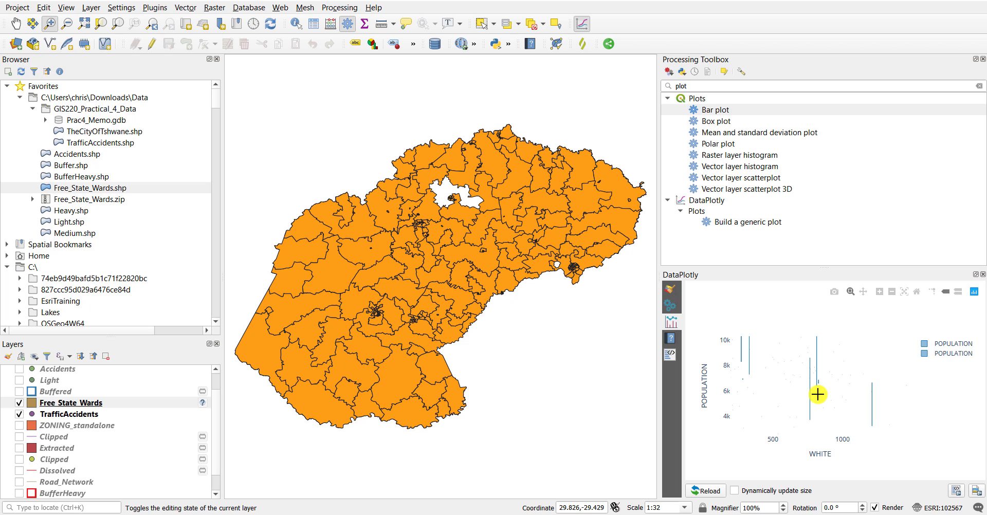
click(671, 292)
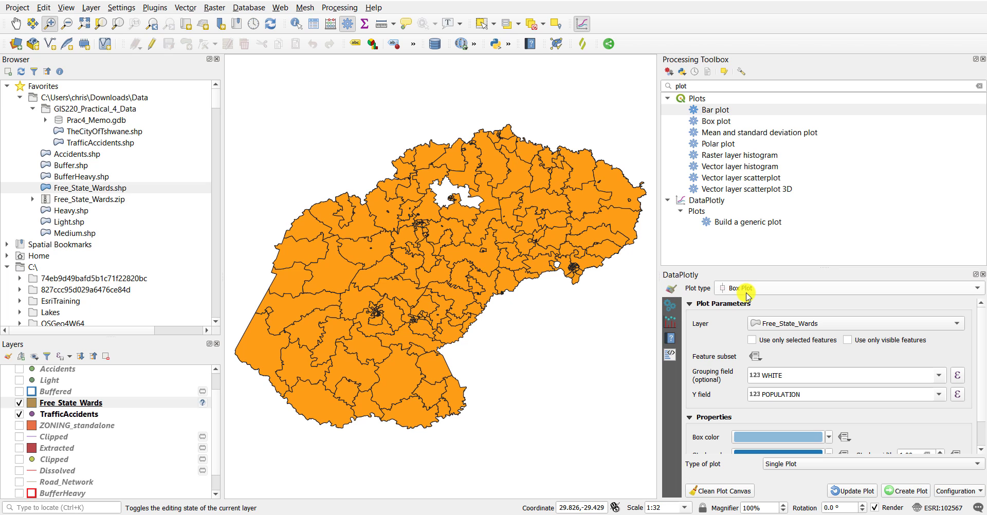
Switch to a Bar Plot of POPULATION against WHITE on a cleaned canvas
click(750, 290)
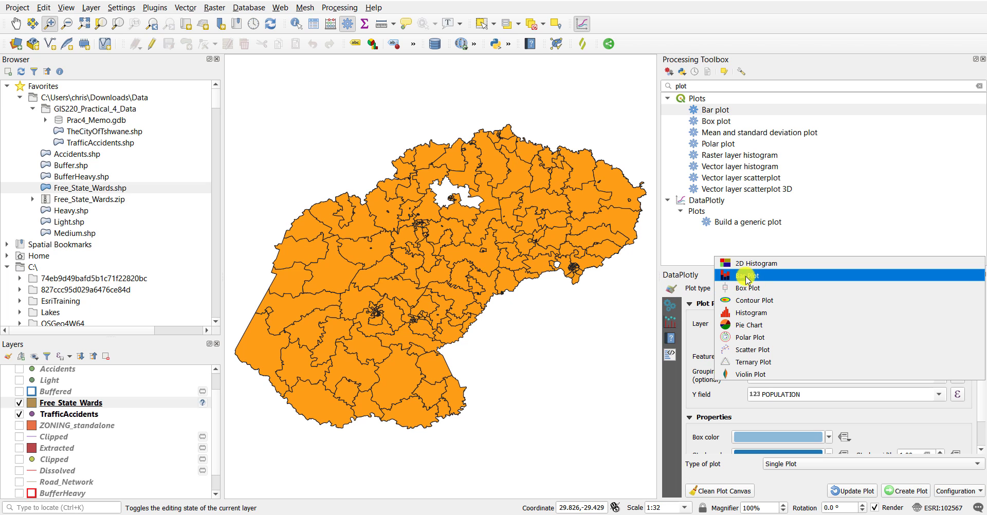
click(748, 276)
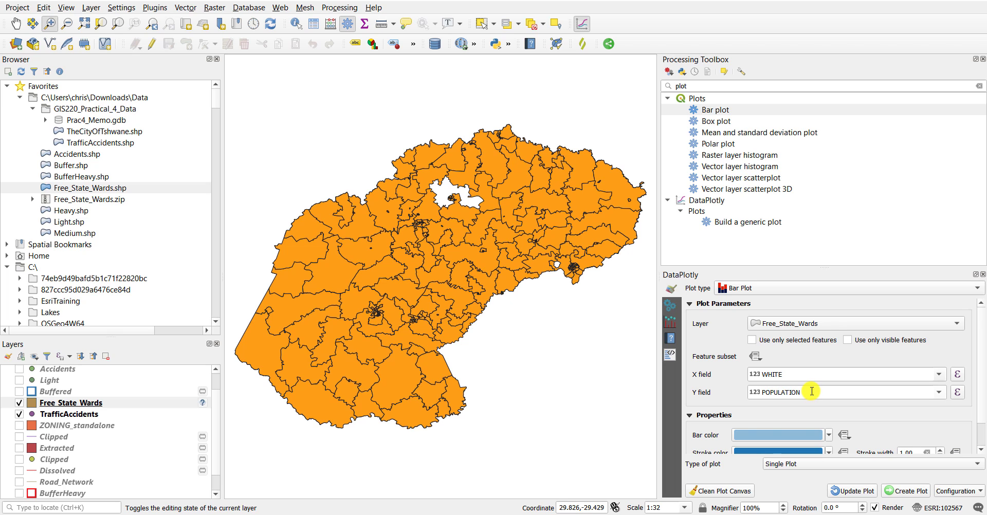
click(726, 492)
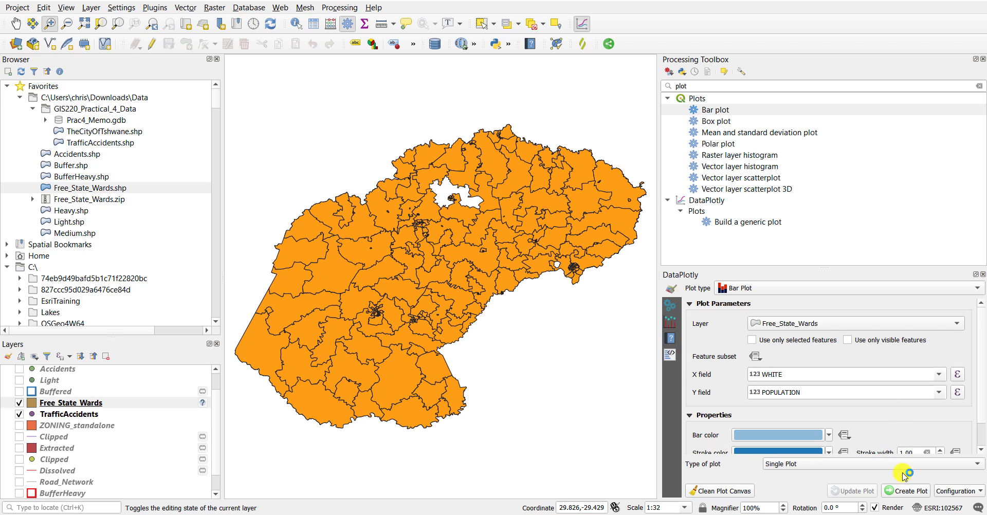
click(675, 342)
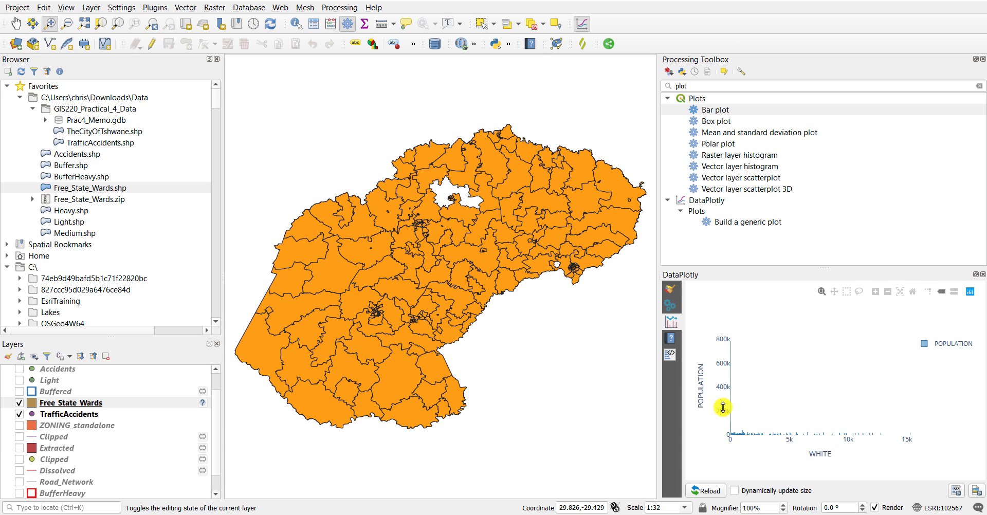
Box-zoom the bar chart to WHITE values around 2000–2800
drag(739, 424, 859, 434)
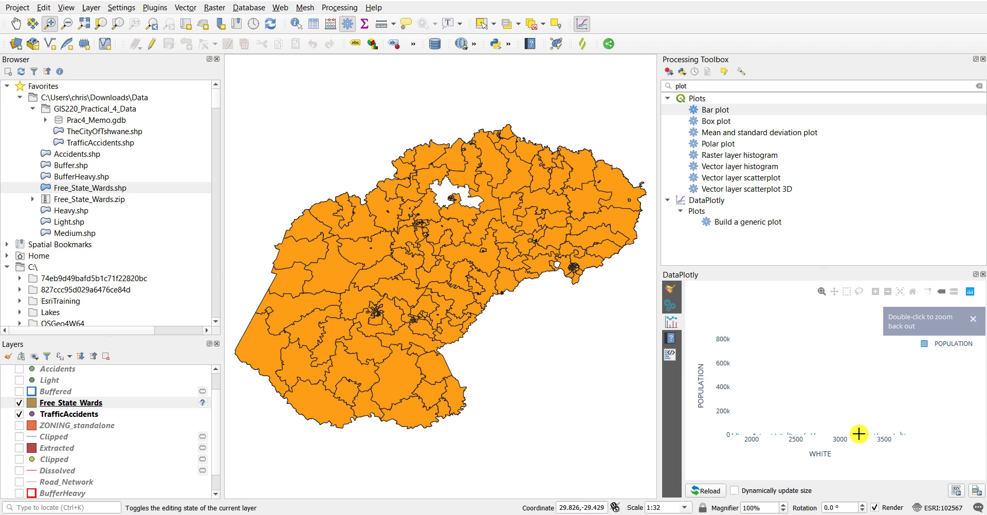
click(822, 291)
drag(747, 419, 879, 452)
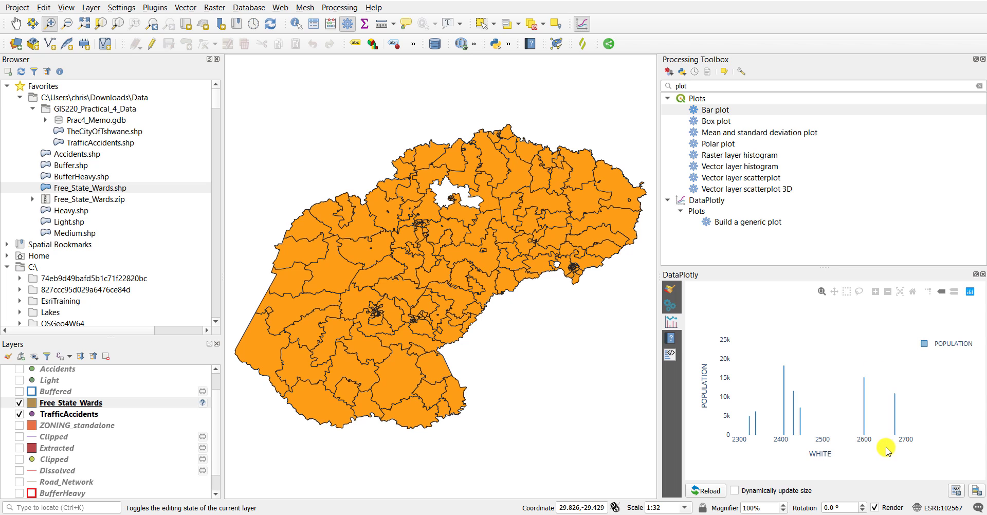
click(676, 293)
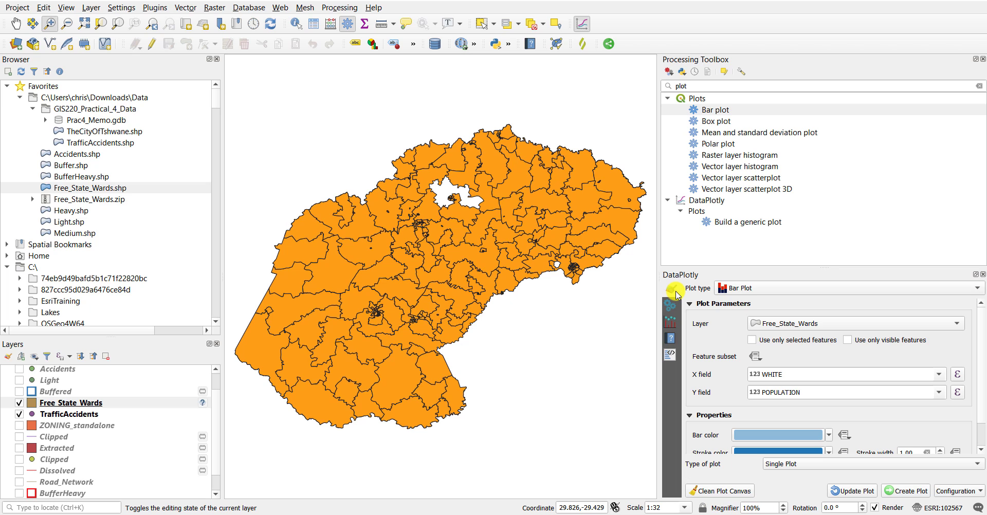
Replace the bar plot with a Pie Chart of POPULATION grouped by WHITE
click(746, 288)
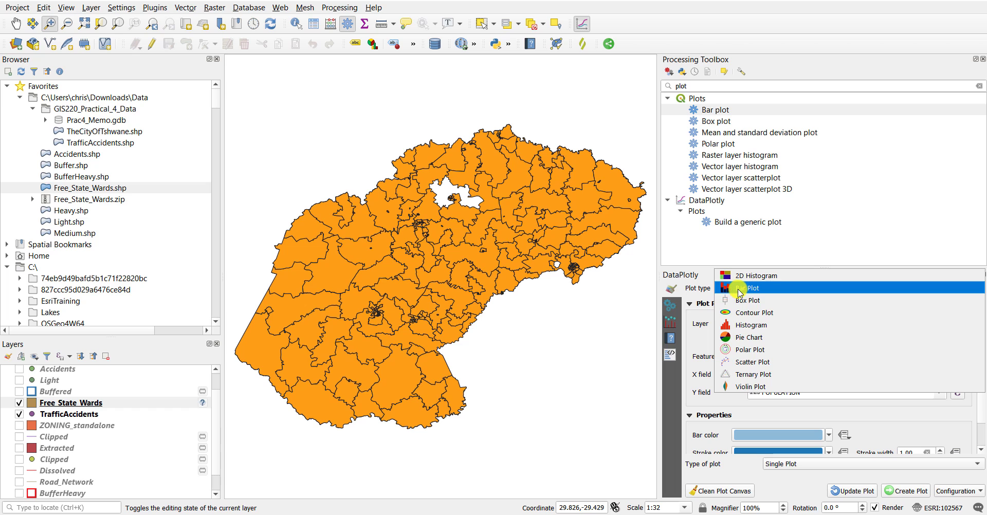
click(753, 338)
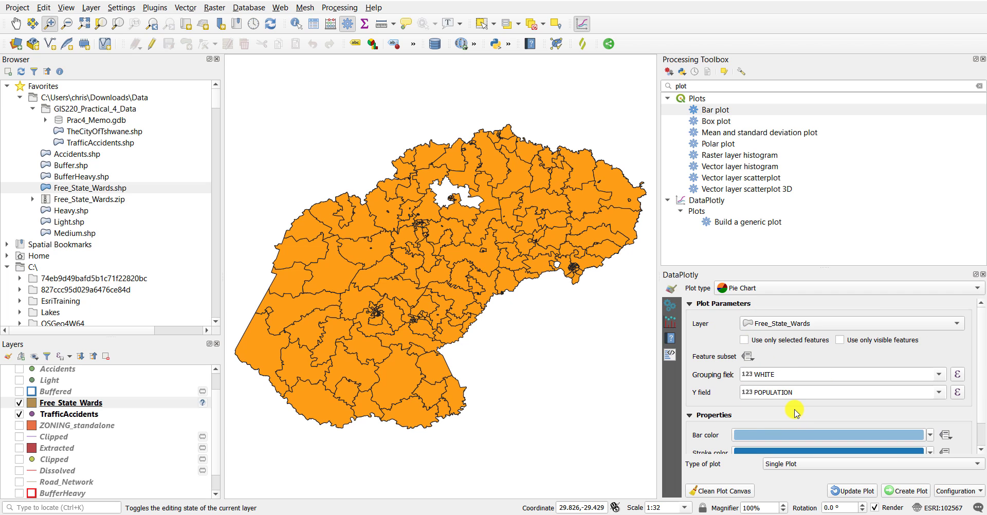
click(723, 491)
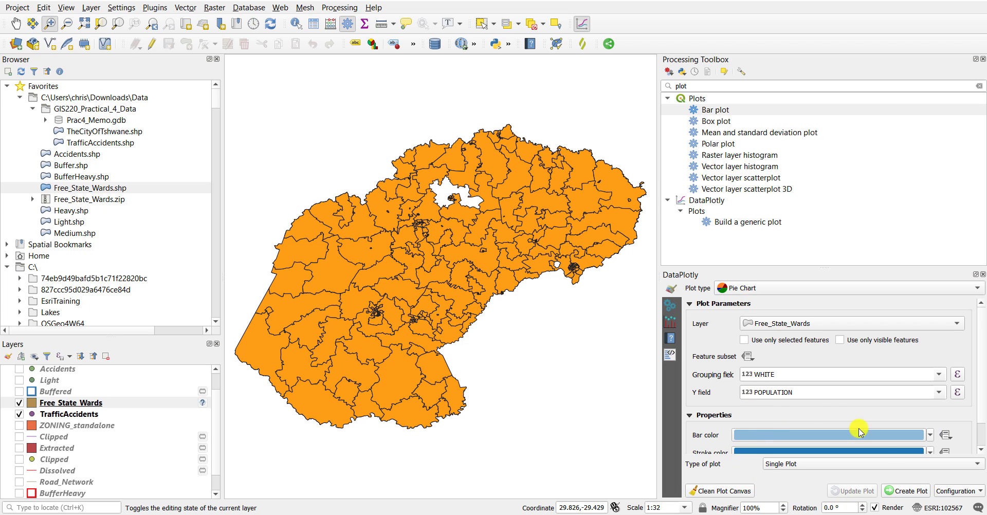
click(908, 493)
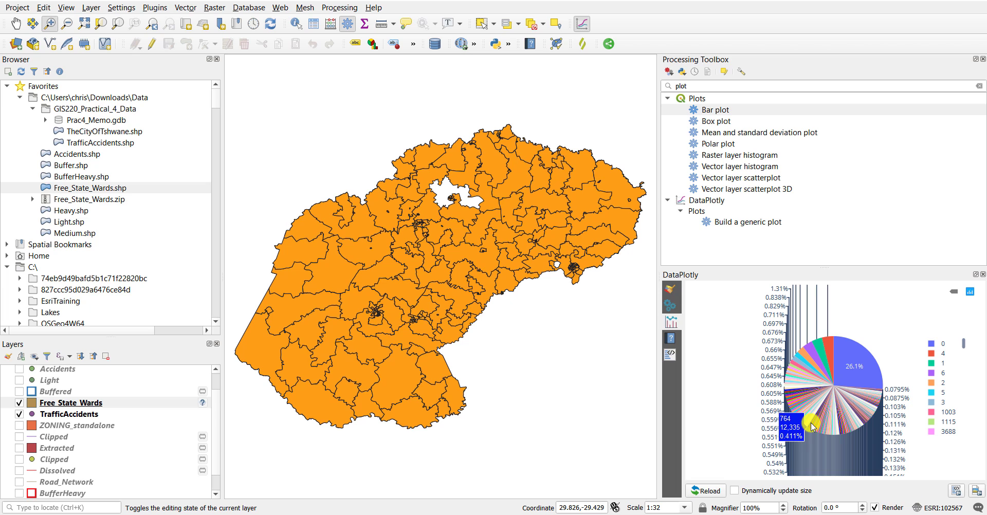
Select matching wards on the map from the 26.1% and red pie slices, highlighting 11 features
mouse_move(853, 352)
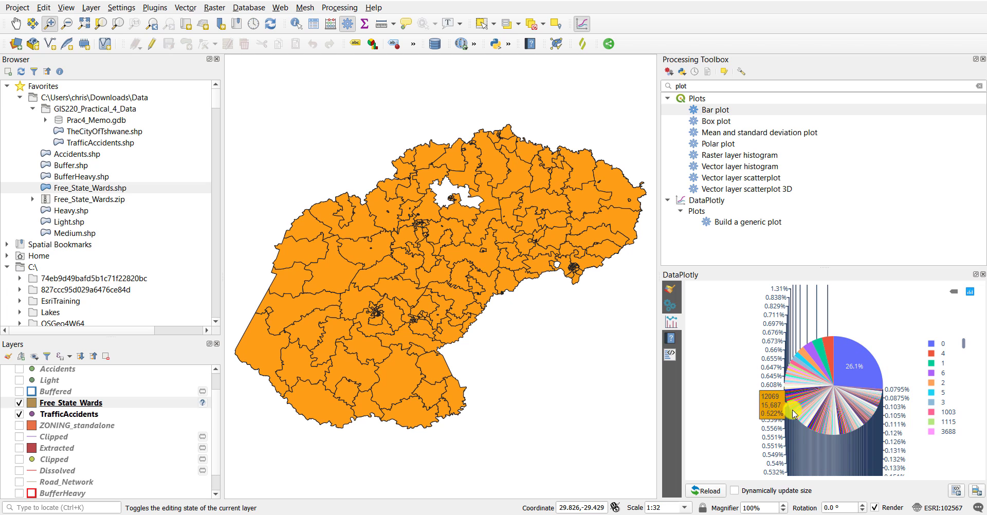
mouse_move(868, 398)
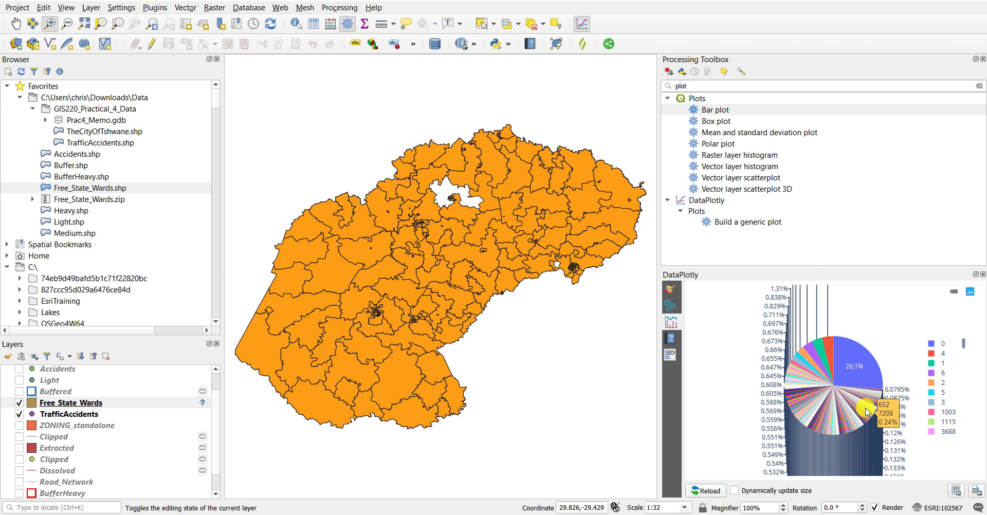
click(858, 366)
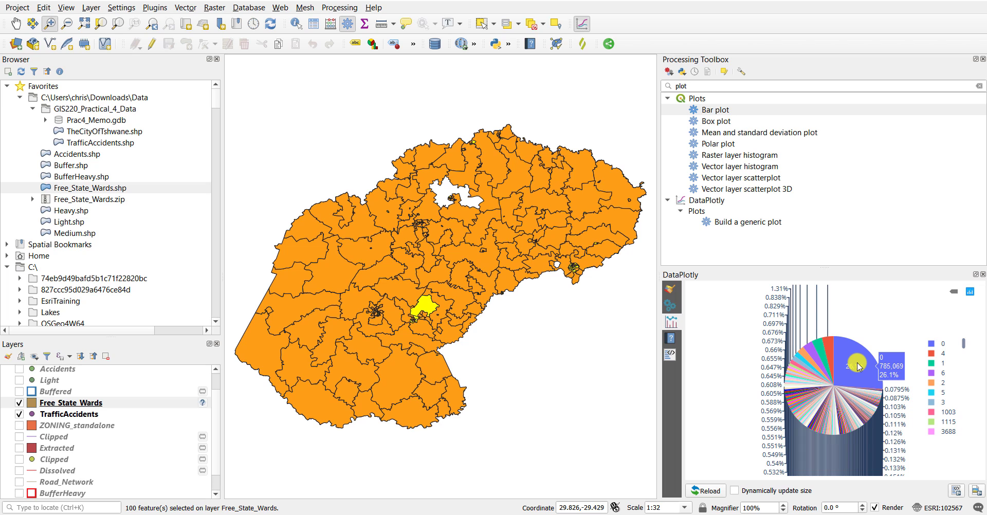
click(828, 350)
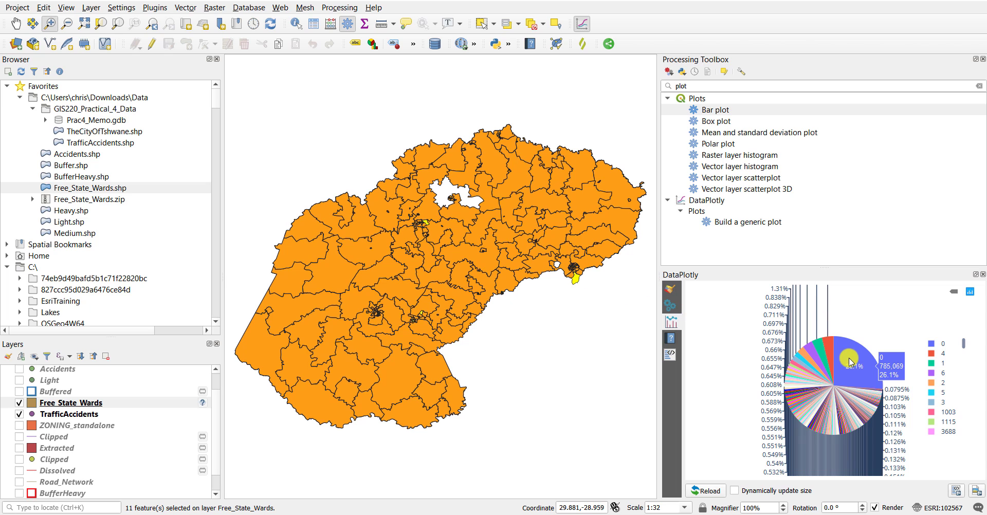
click(670, 289)
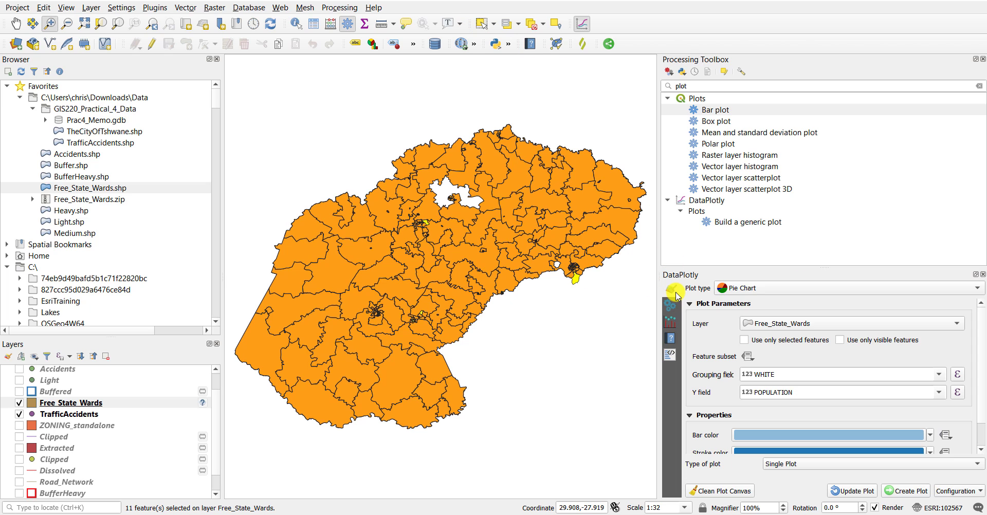
Redraw as a Scatter Plot of POPULATION against WHITE and review its title and label settings
click(734, 290)
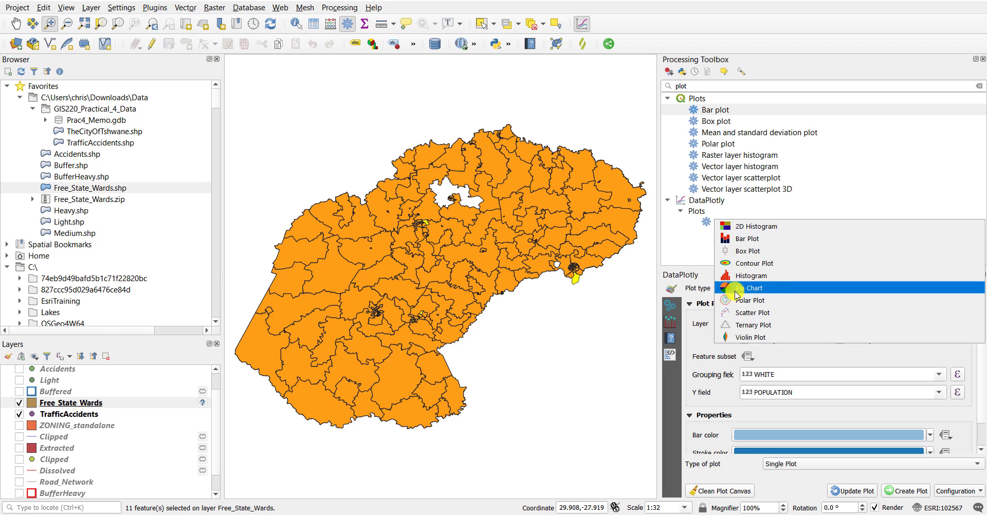
click(766, 313)
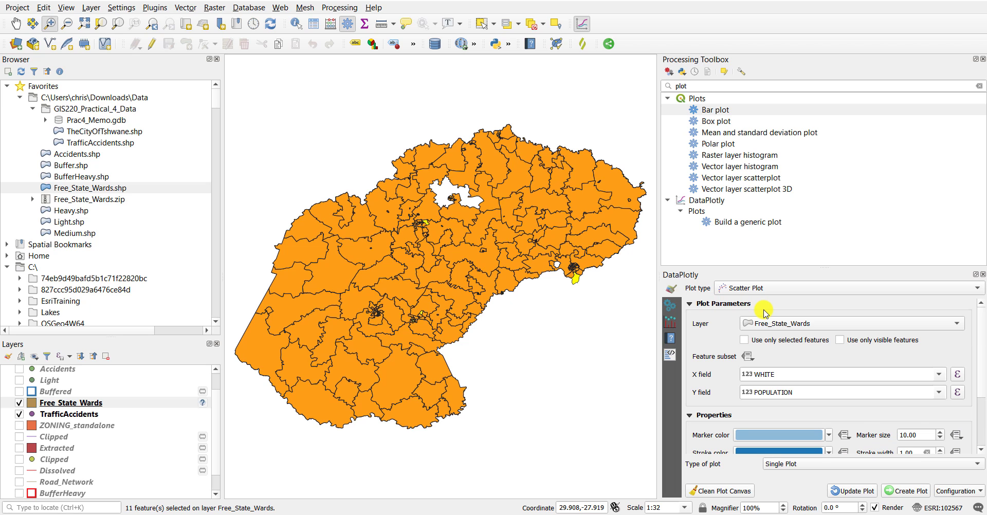
click(720, 491)
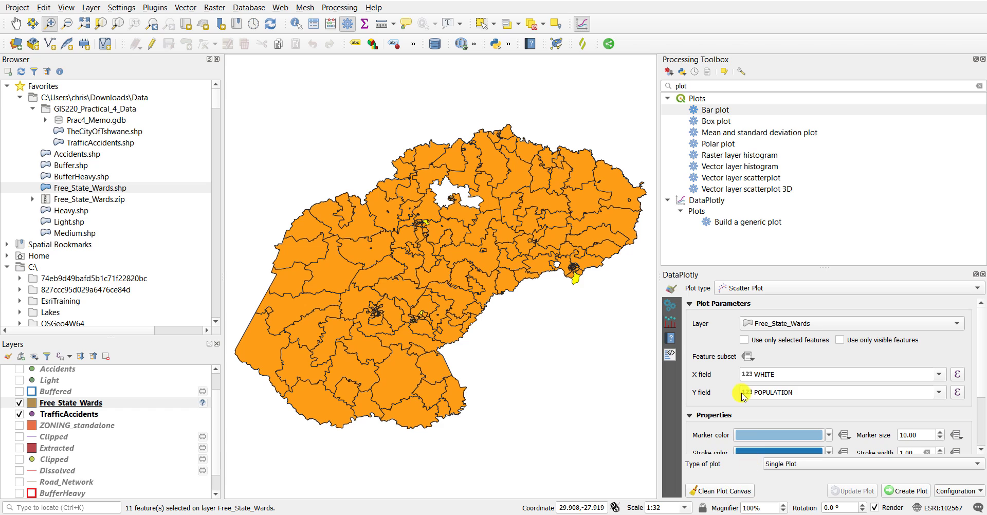
click(907, 492)
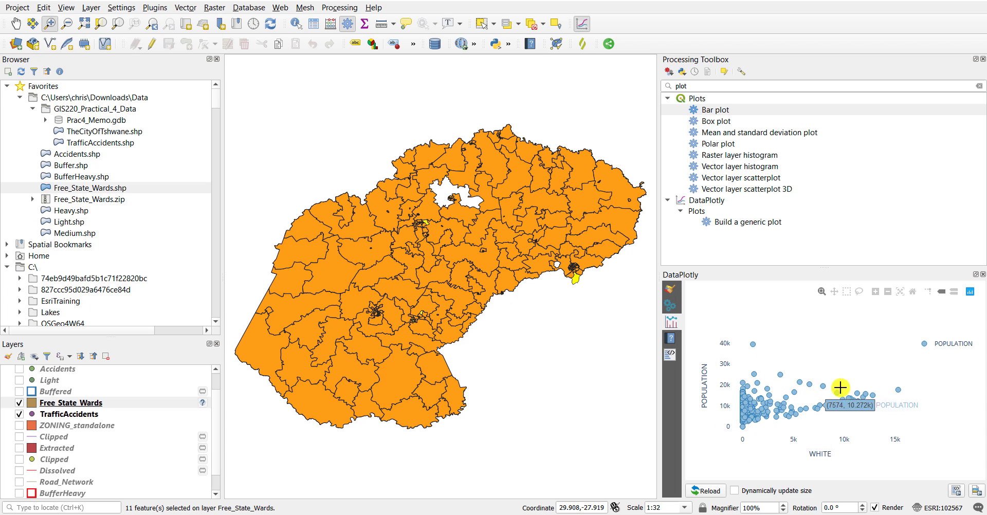
click(671, 306)
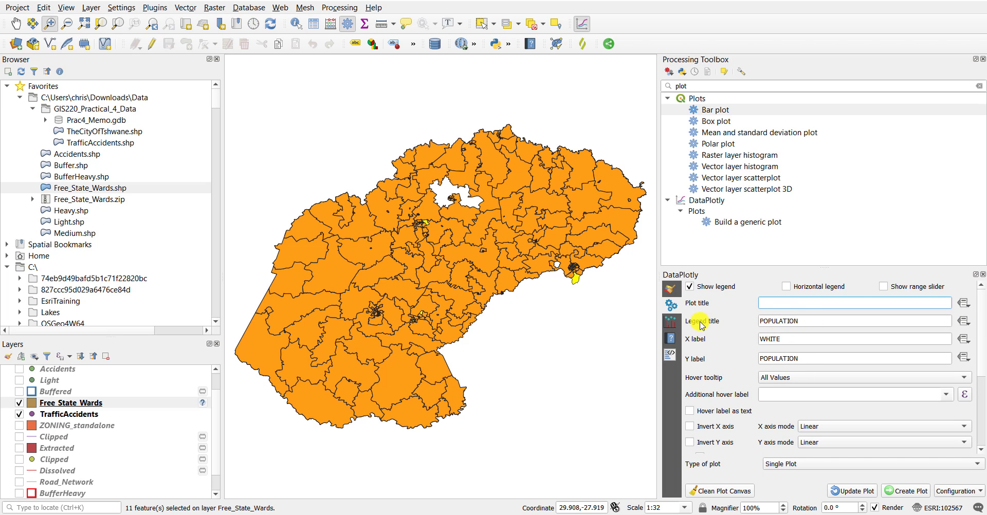
click(675, 325)
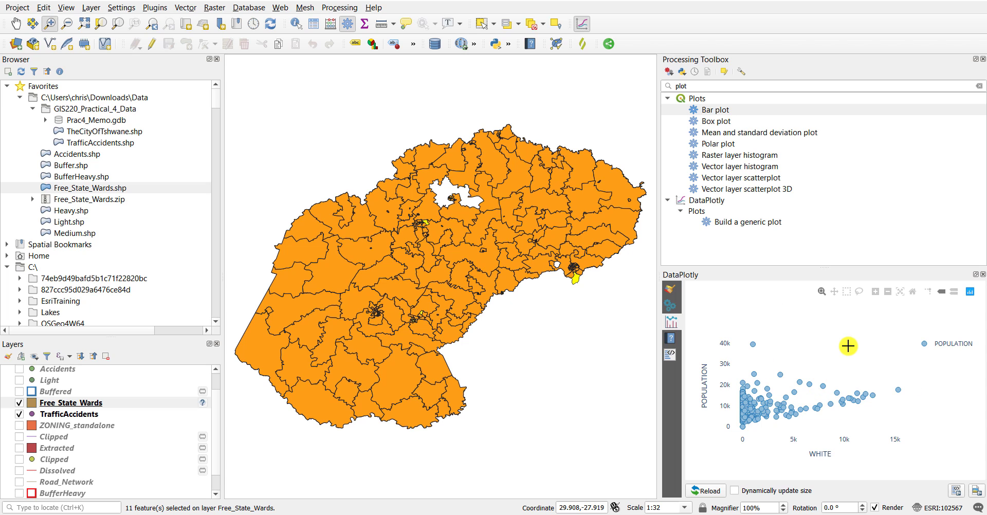
Run the Processing Box plot with value field MALE and category POPULATION, then open its HTML output
double_click(717, 122)
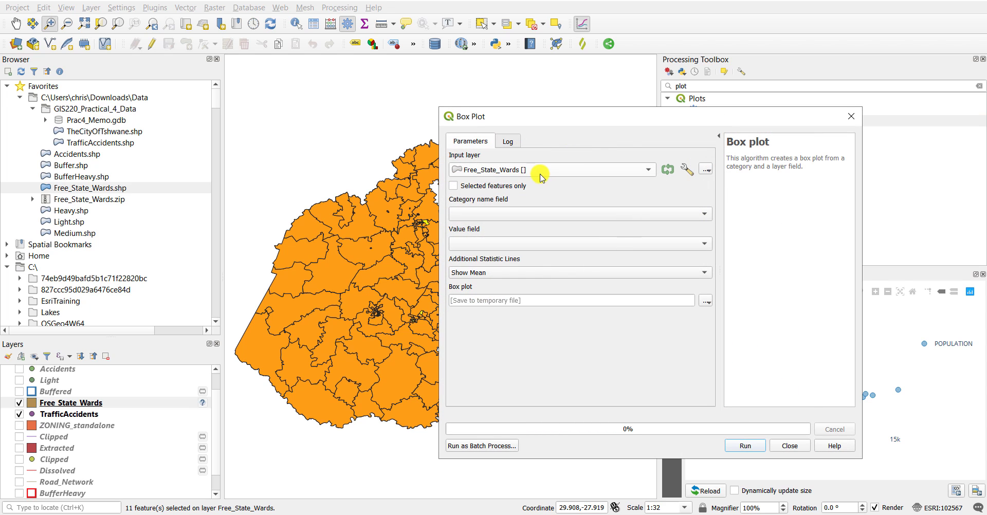
click(510, 244)
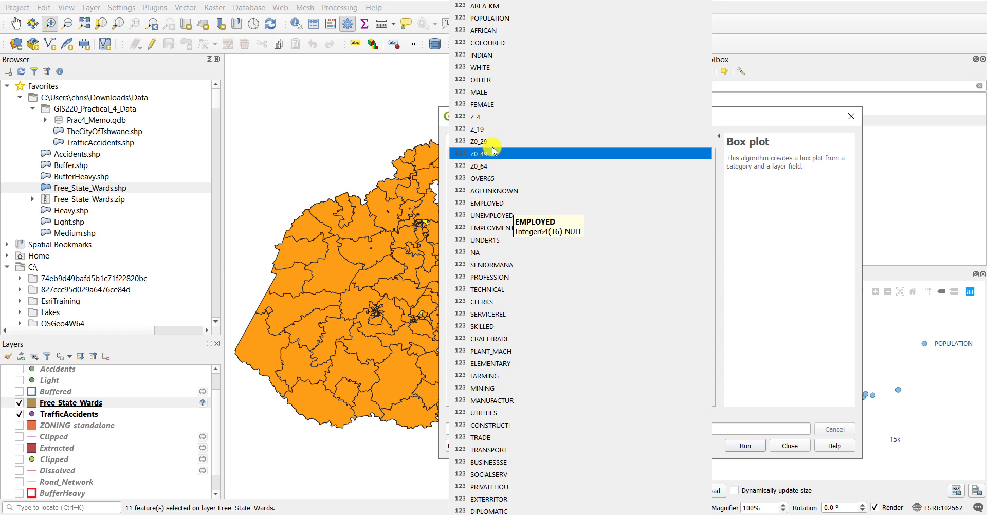
click(495, 93)
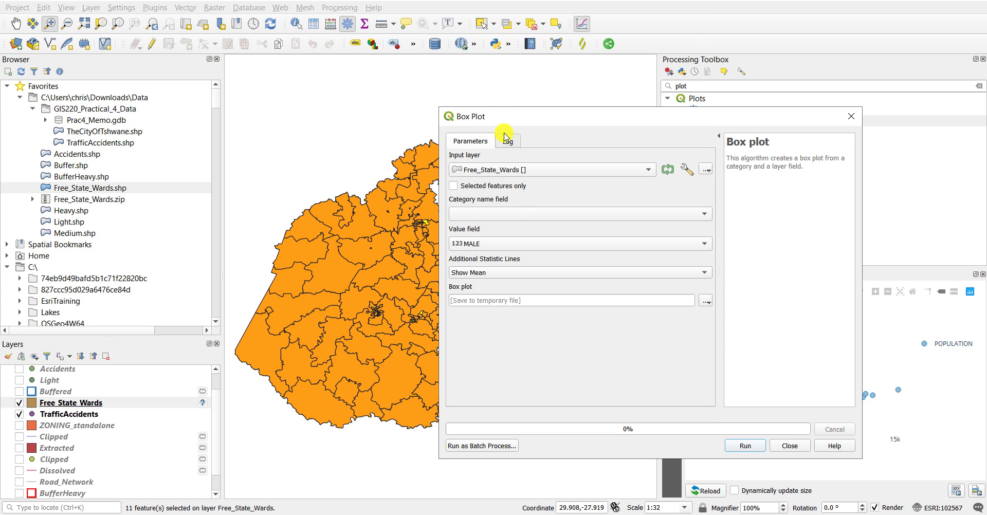
click(508, 216)
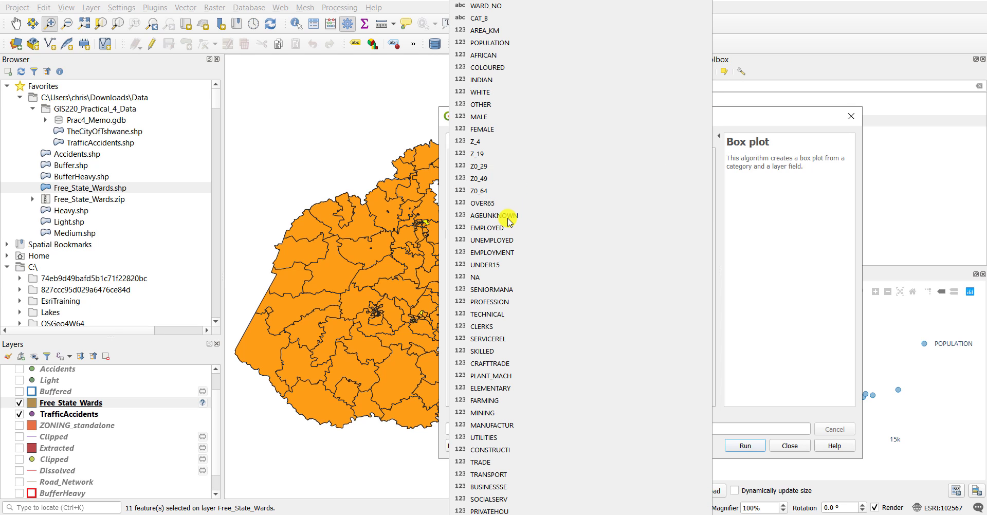
click(505, 55)
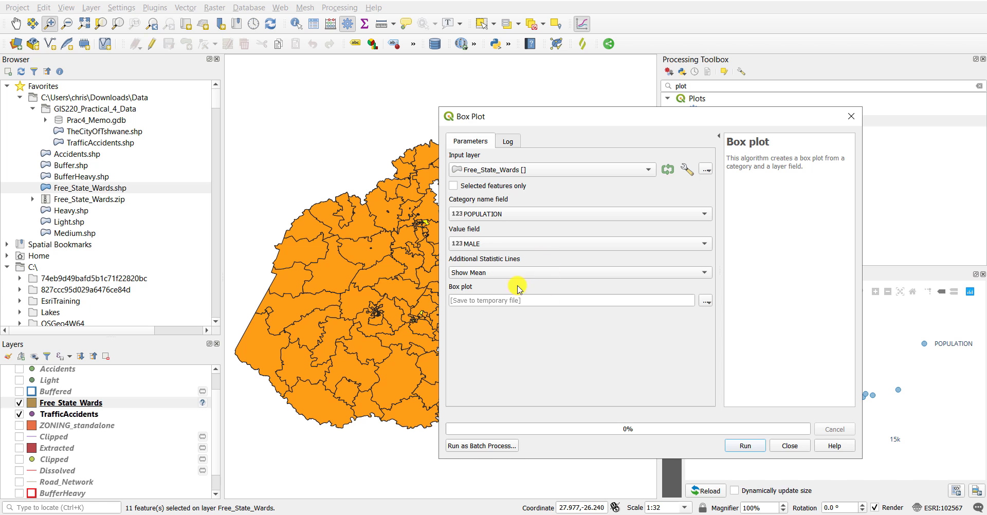
click(745, 446)
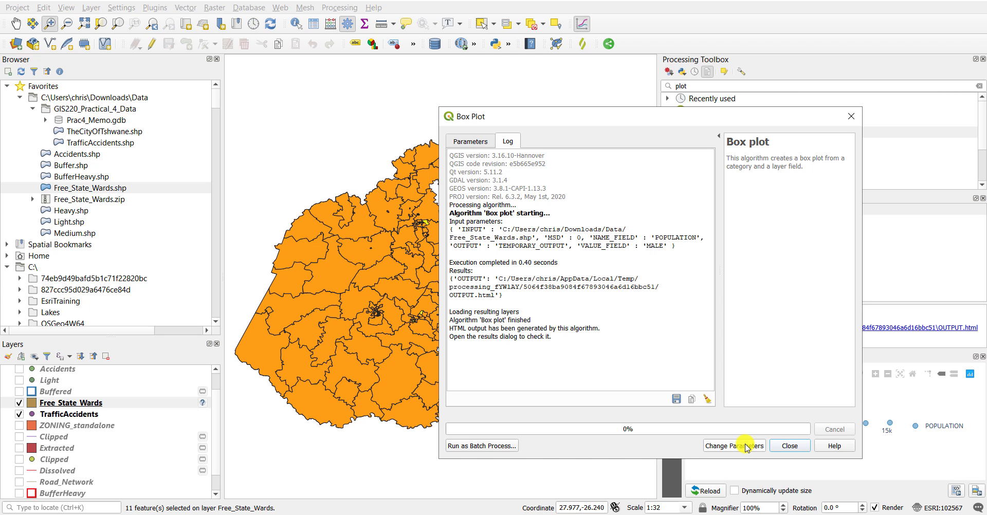
click(852, 112)
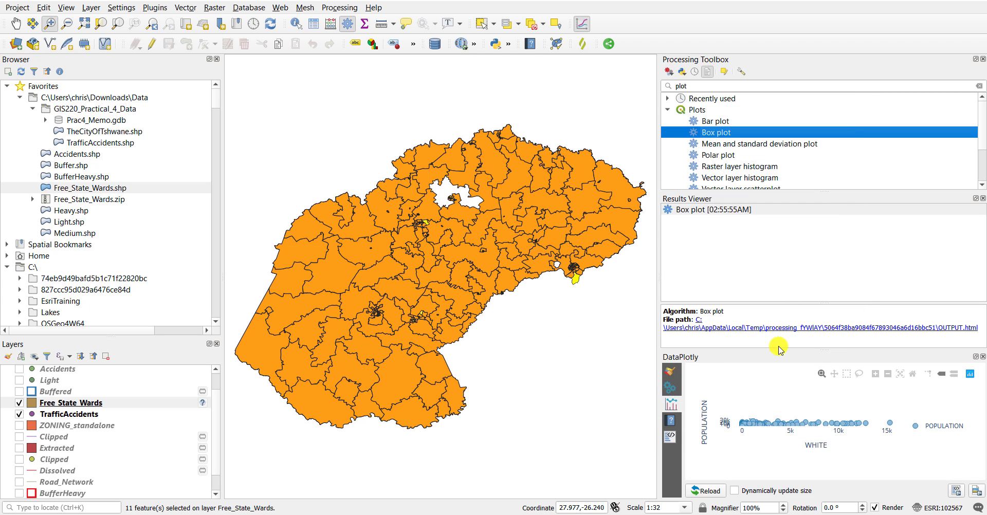
click(815, 331)
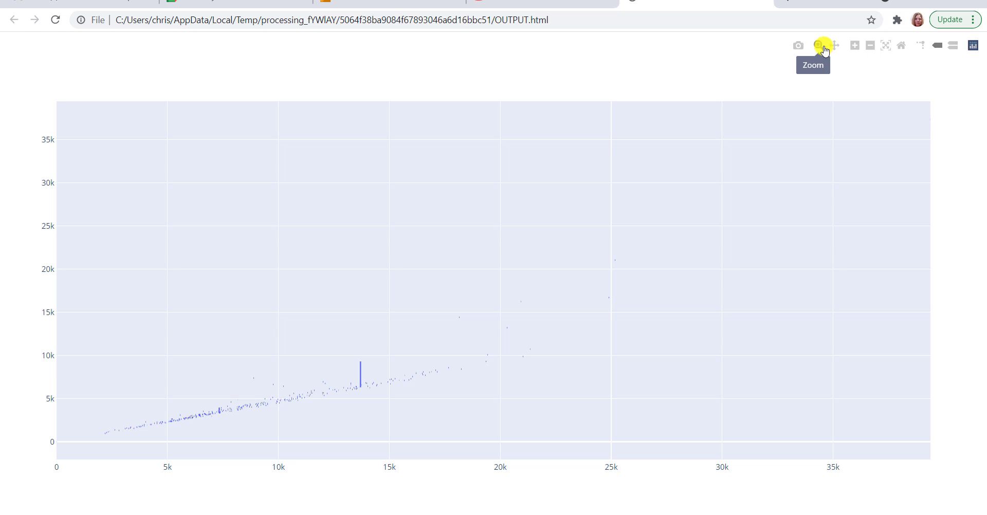
Zoom the browser box plot to roughly 11k–18k, close the page and return to QGIS
drag(290, 335, 477, 436)
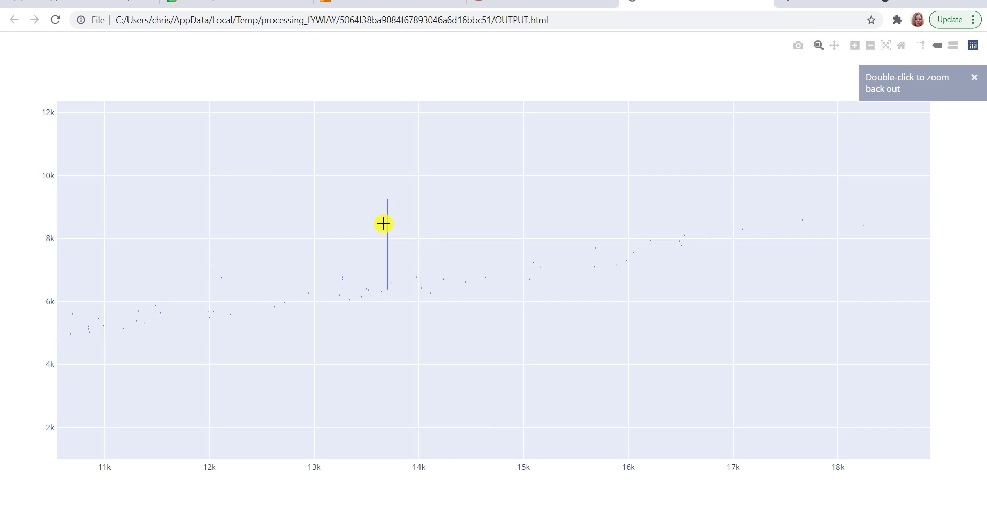
click(761, 6)
key(alt+Tab)
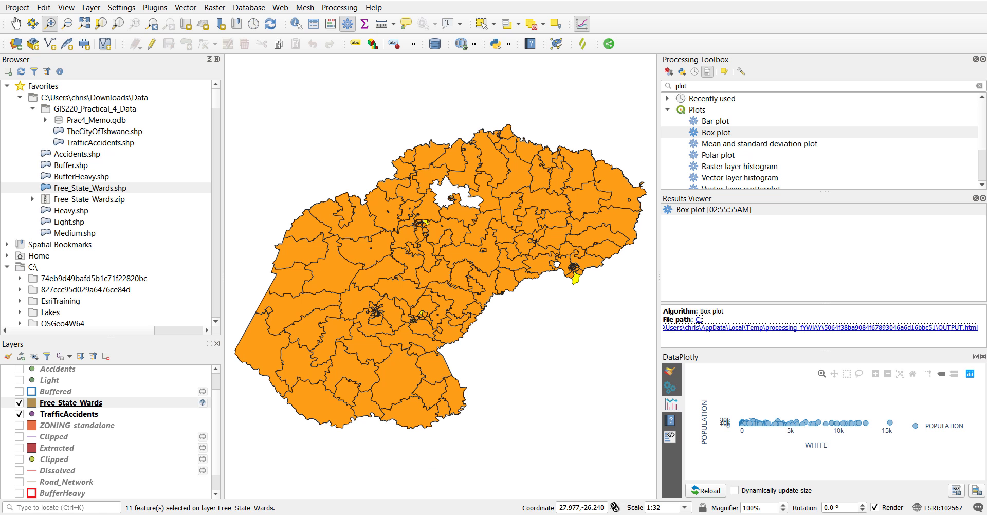
Run a Free_State_Wards bar plot with POPULATION as category and OVER65 as value, and open its HTML output
double_click(717, 122)
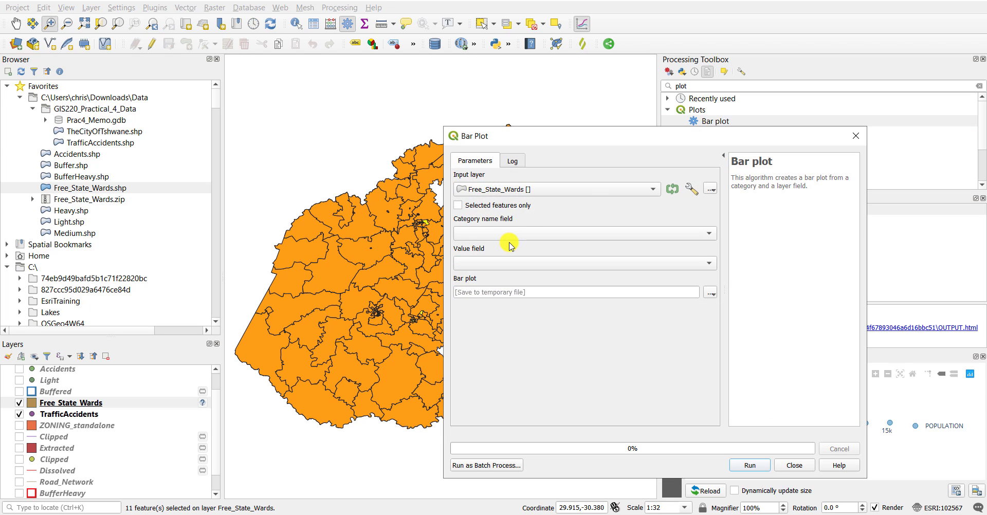
click(486, 232)
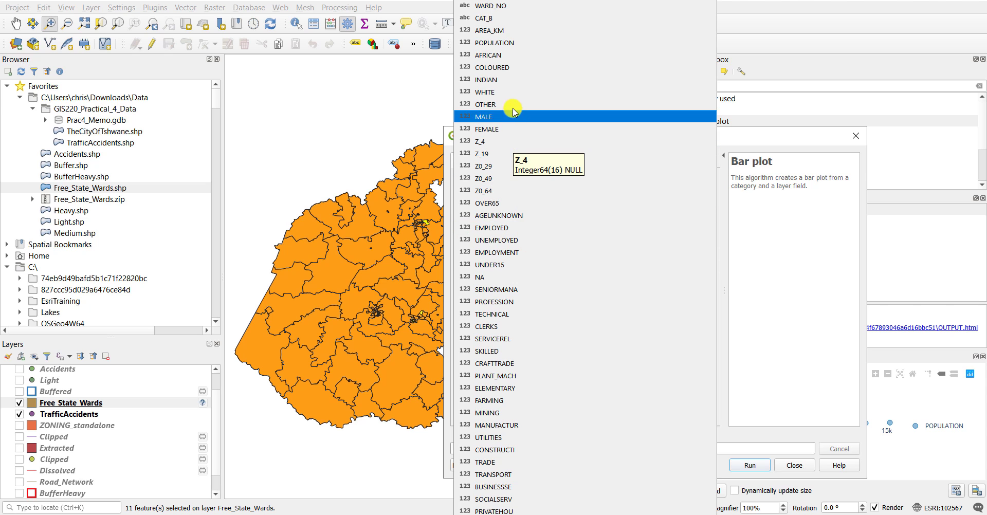
click(491, 42)
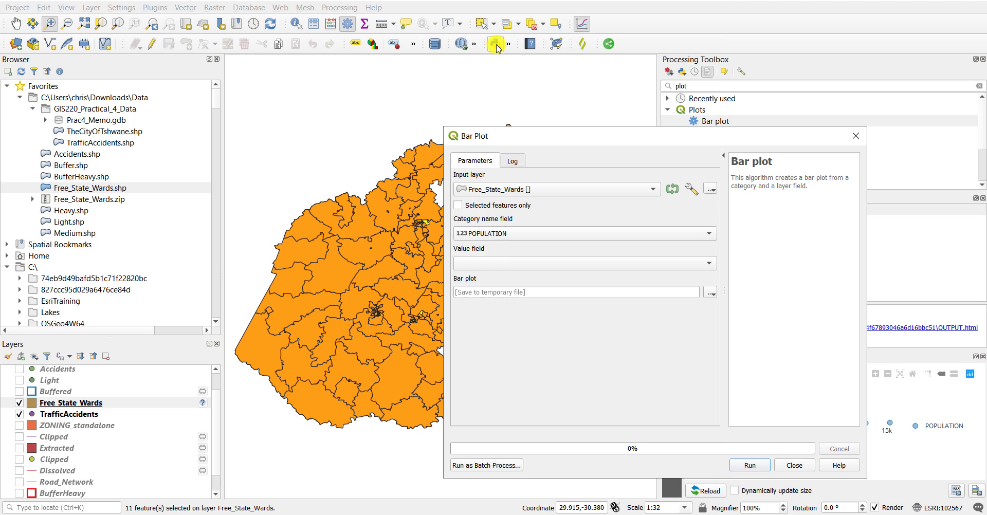
click(497, 264)
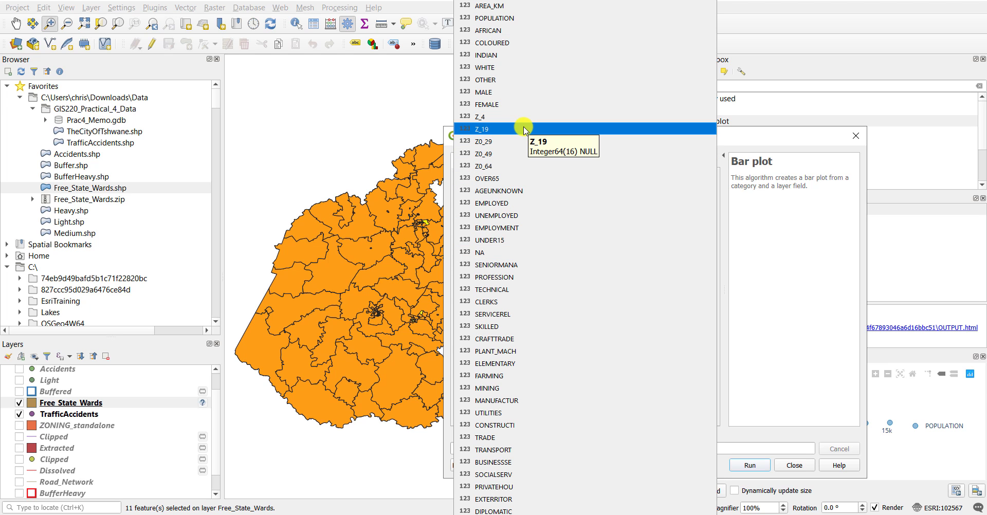
click(507, 178)
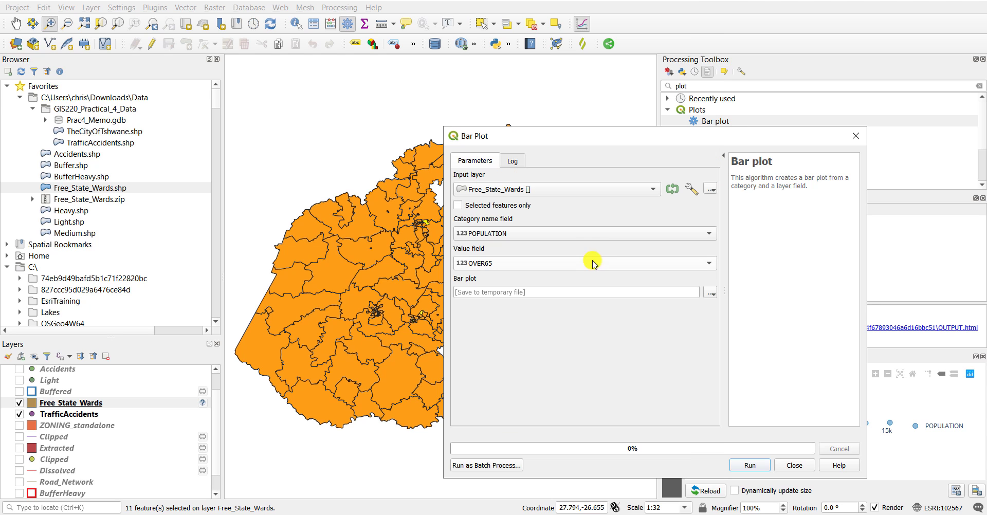
click(751, 465)
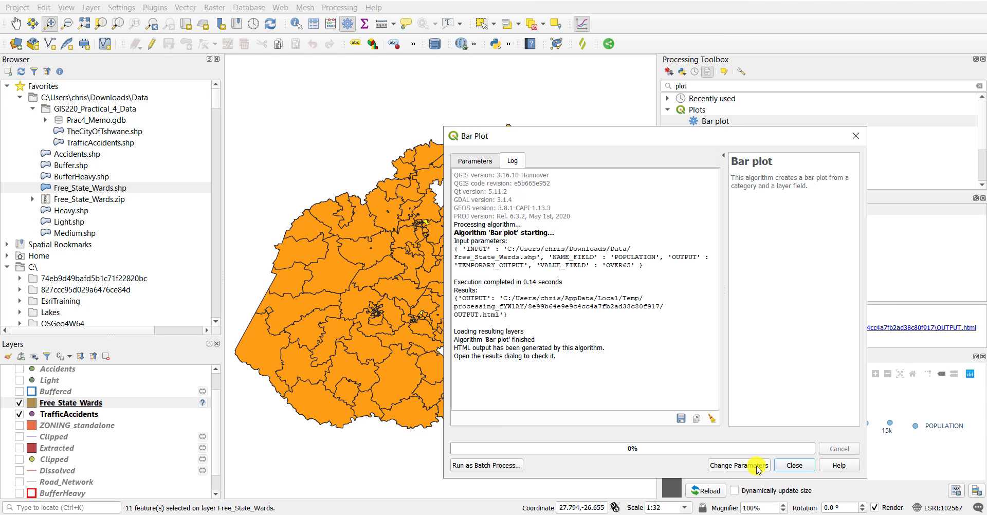
click(918, 329)
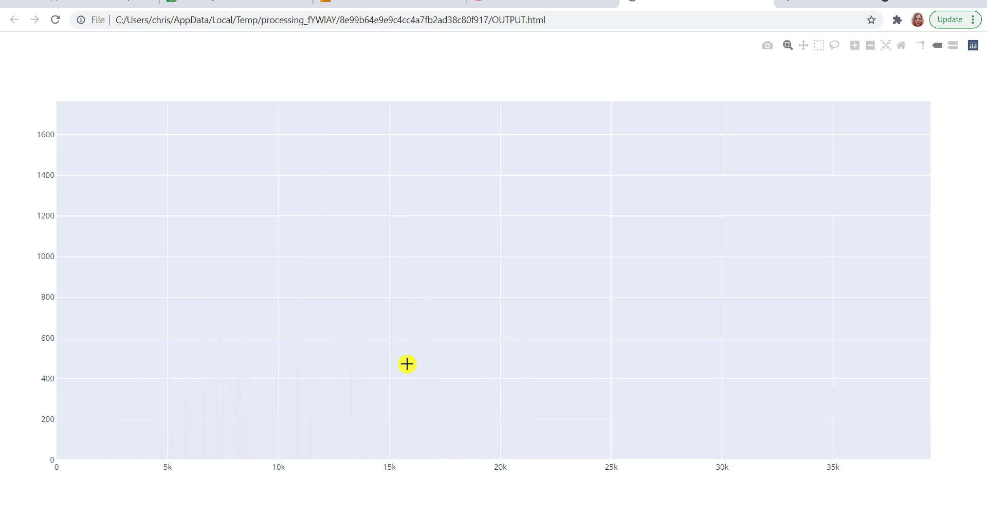
Zoom the bar chart to bars between about 600 and 9,200, then return to QGIS
drag(69, 420, 262, 463)
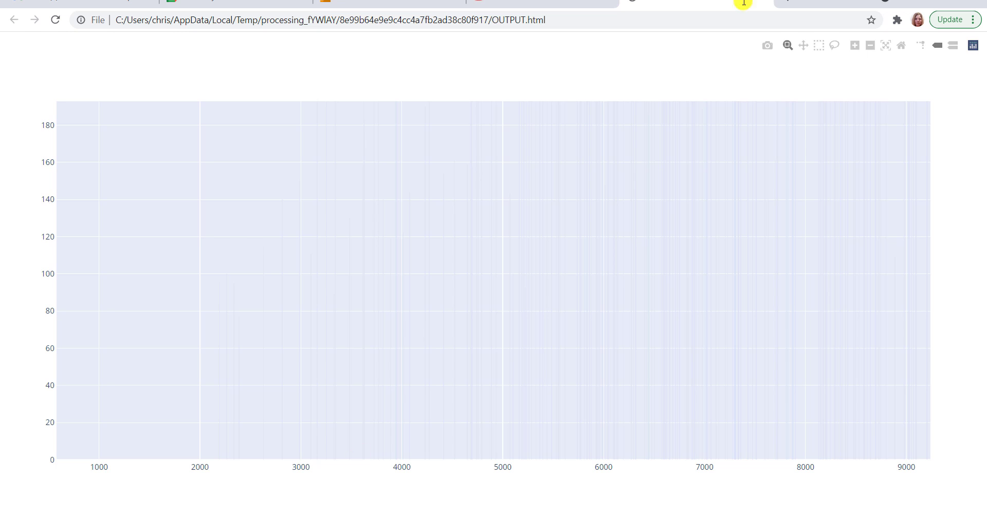
key(alt+Tab)
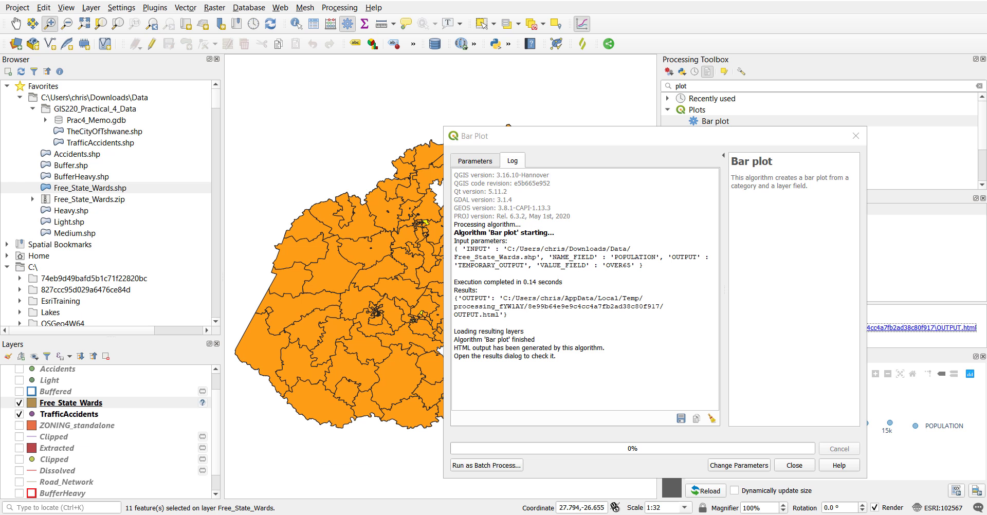
Close the Bar Plot dialog, run a vector layer scatterplot of FEMALE (X) against Z0_49 (Y), and open the chart
click(859, 132)
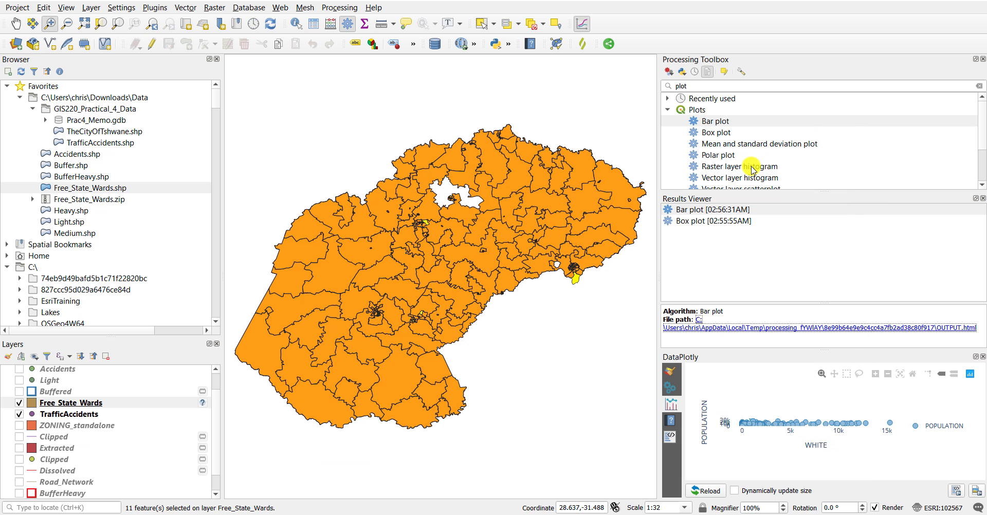
scroll(741, 174, down, 1)
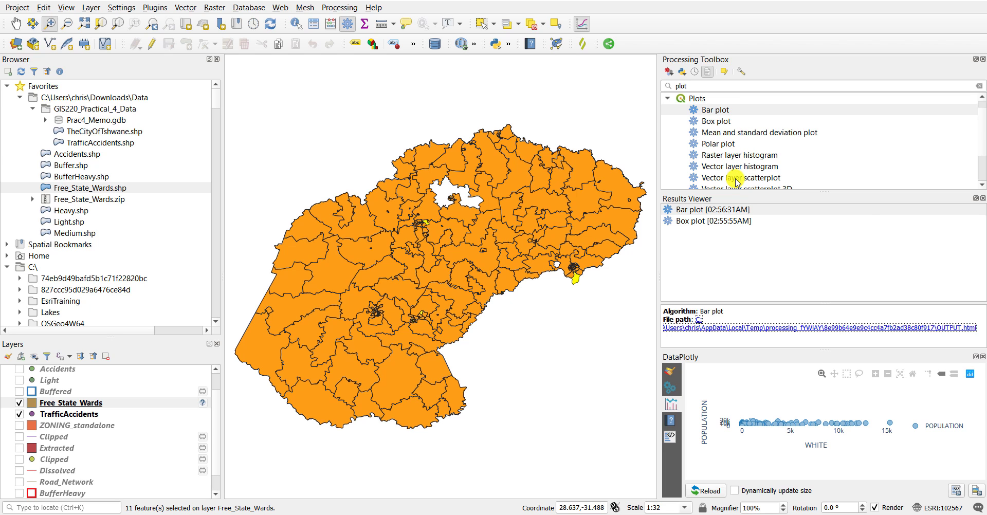
double_click(736, 178)
click(544, 251)
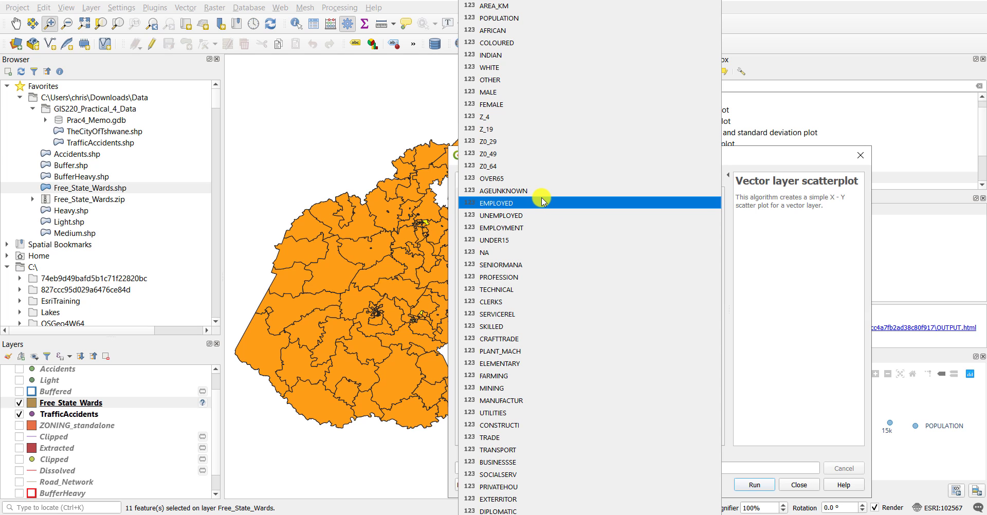
click(515, 107)
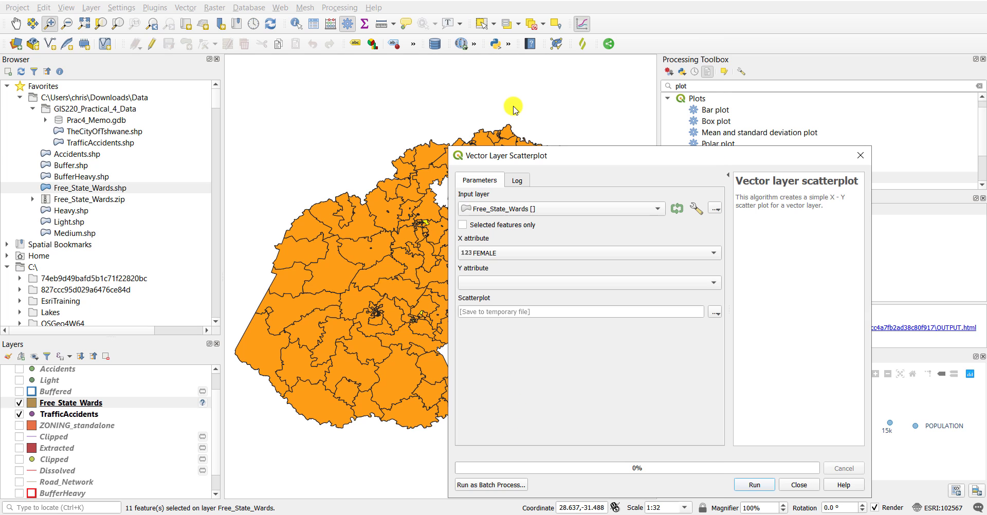
click(502, 284)
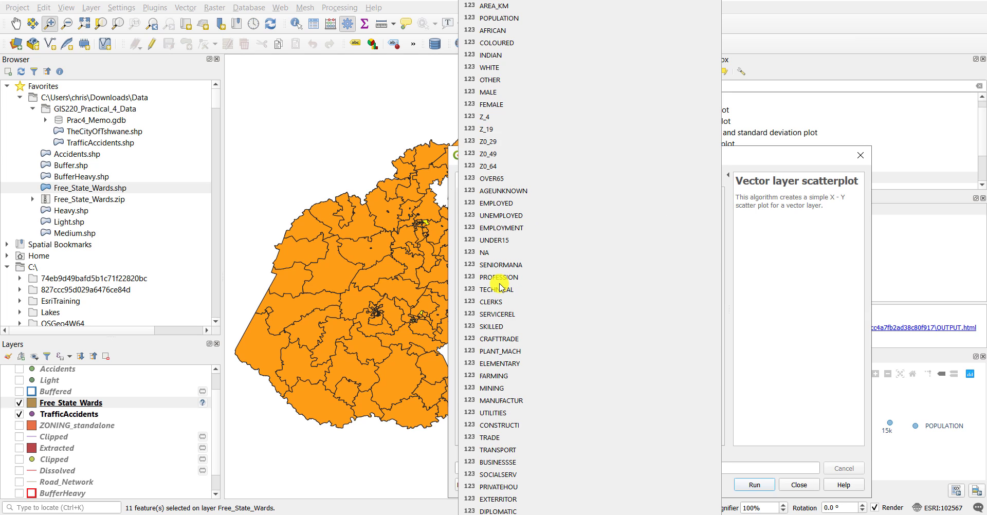
click(487, 154)
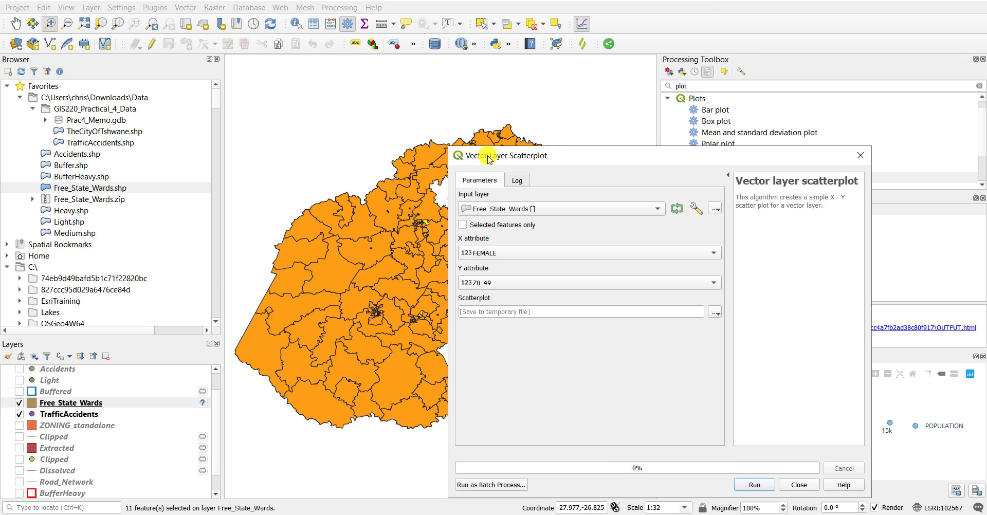
click(755, 485)
click(913, 327)
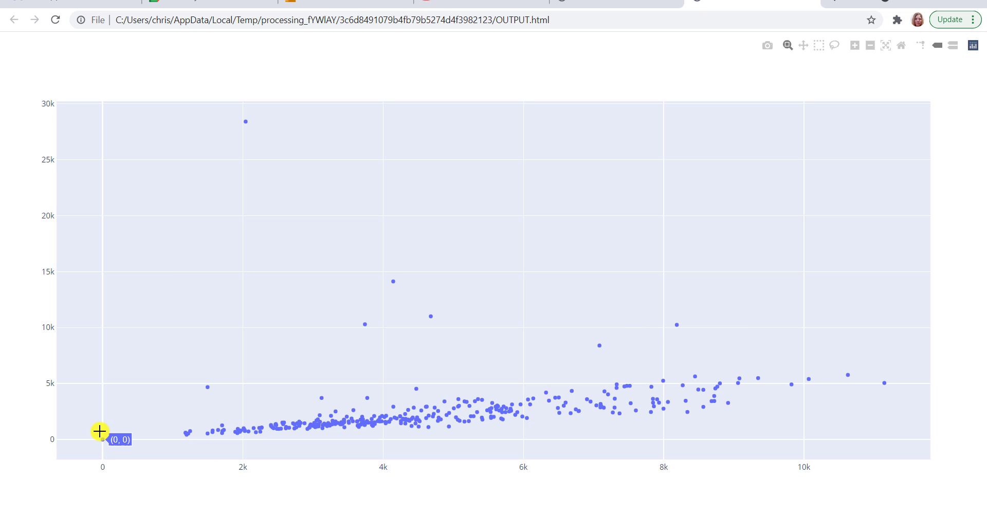
Inspect the top outlier point of the FEMALE versus Z0_49 scatterplot, then return to QGIS
mouse_move(247, 128)
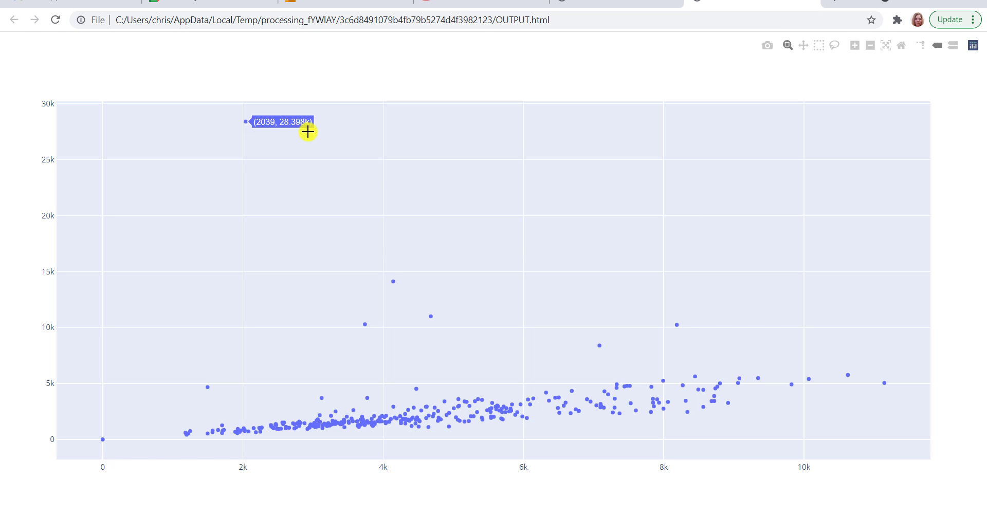
click(565, 514)
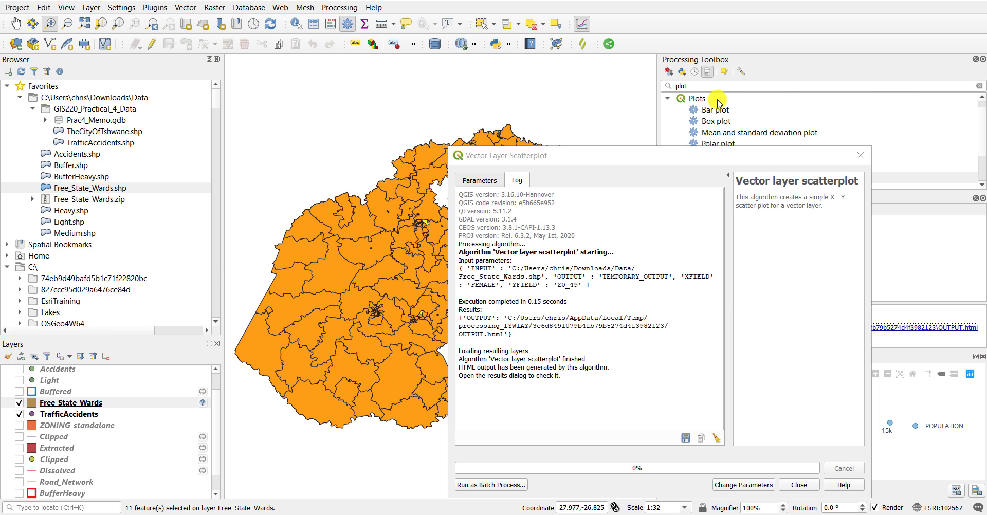
Close the Vector Layer Scatterplot dialog and the Results Viewer panel
click(860, 156)
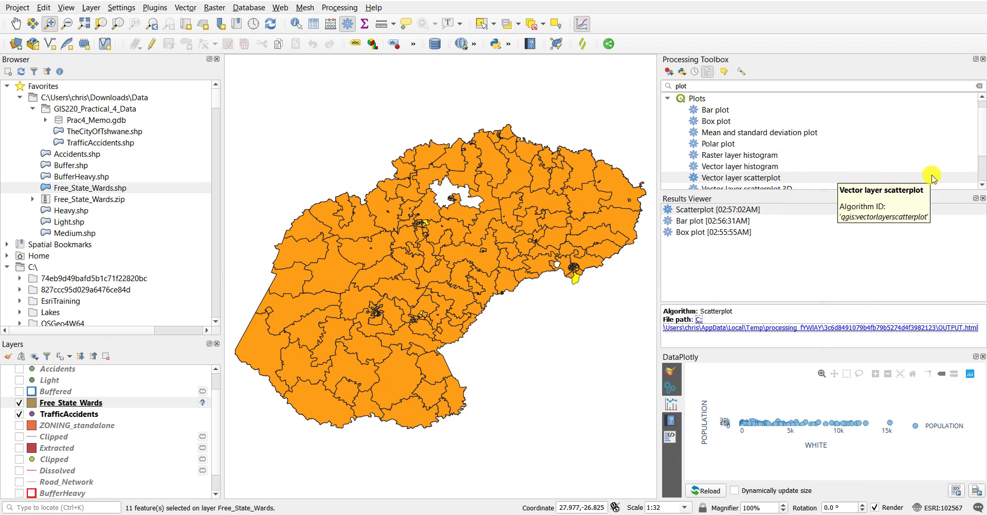
click(983, 198)
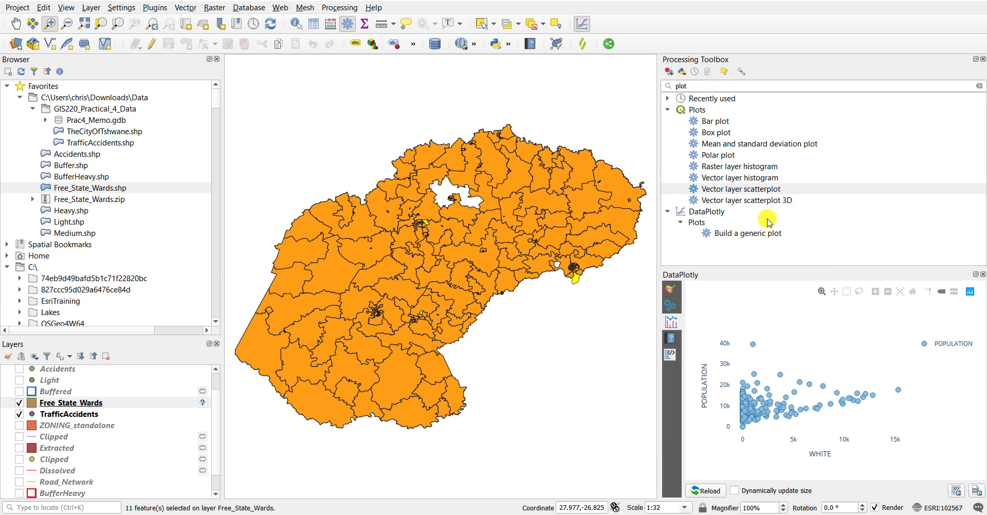